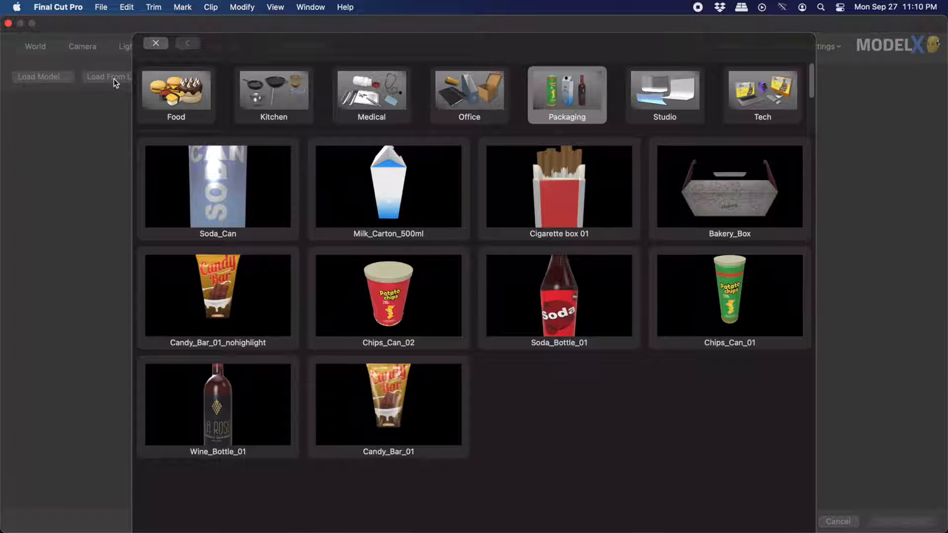
- Browse the Studio, Packaging, Office and Medical categories of the model library
left_click(685, 91)
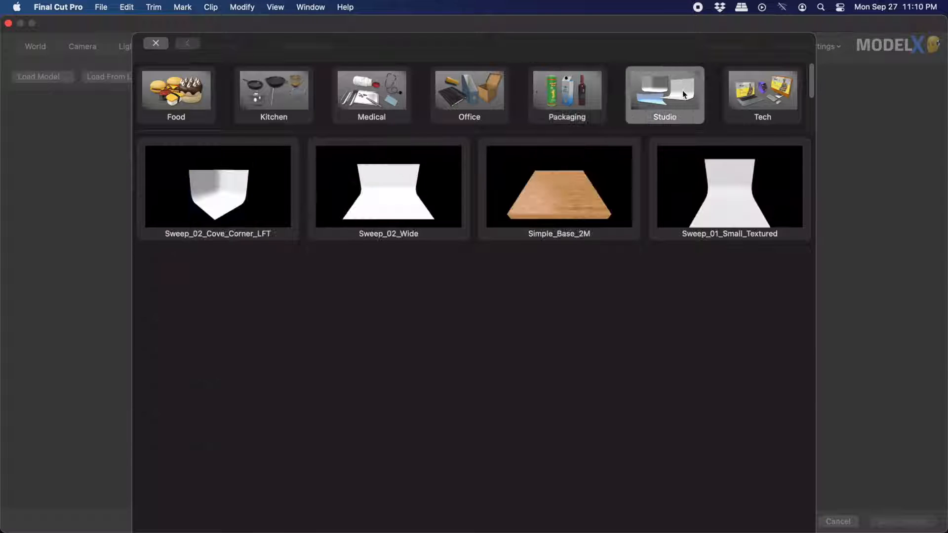
left_click(575, 99)
left_click(480, 99)
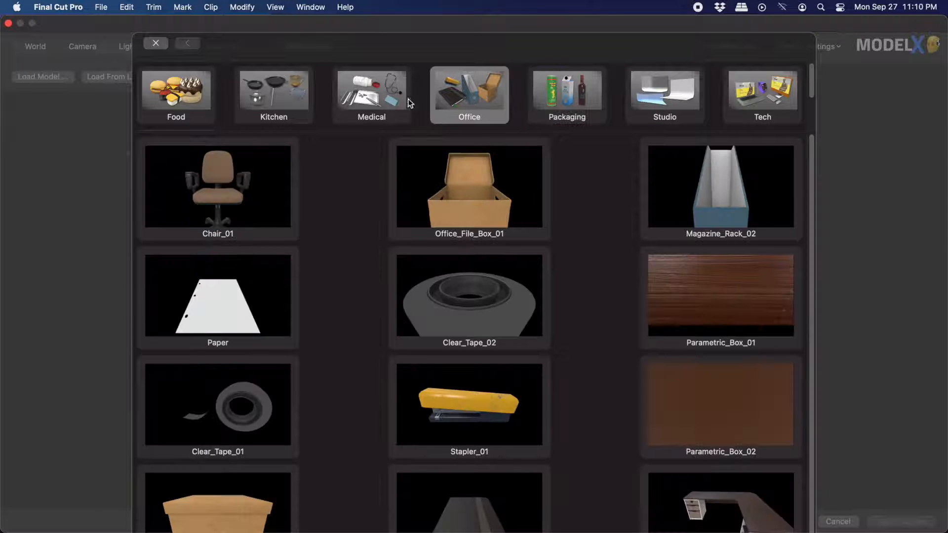
left_click(369, 97)
left_click(584, 100)
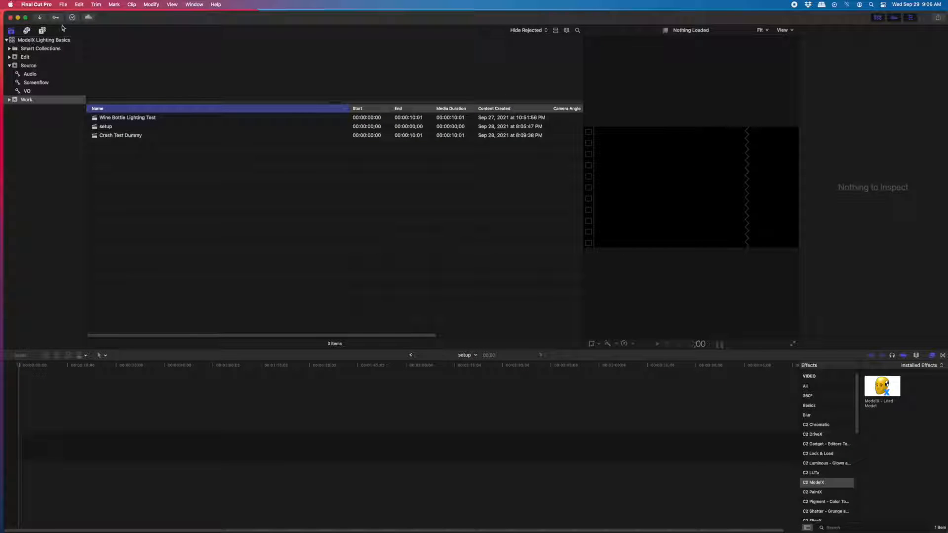
- Create a project named ModelX Lighting in the Work event at 1080p HD, 1920x1080, 24p
left_click(64, 4)
mouse_move(109, 18)
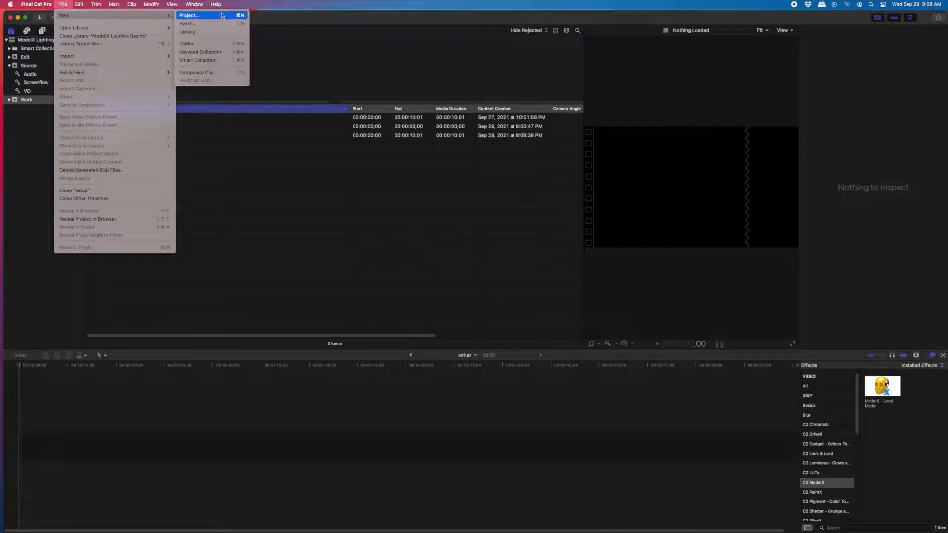
left_click(188, 15)
type("ModelX Lighting")
left_click(465, 247)
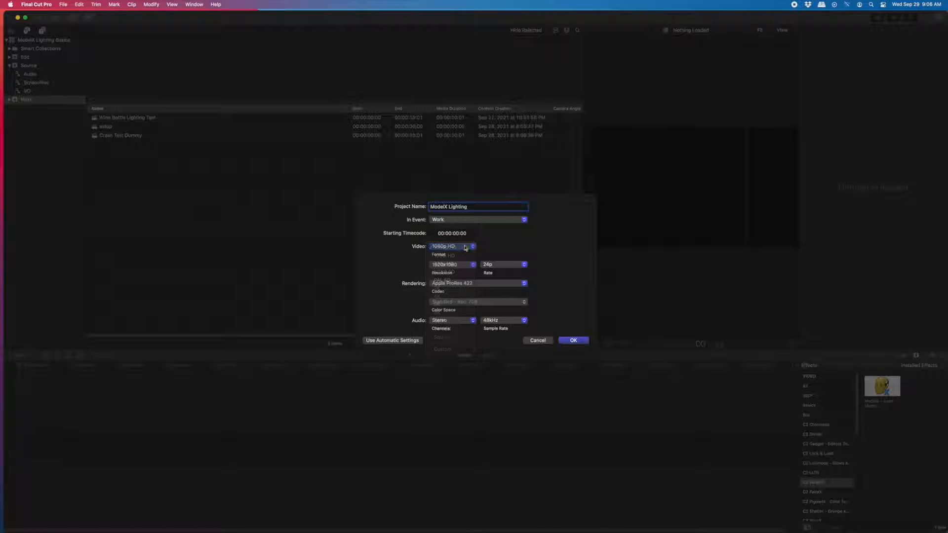
left_click(505, 266)
left_click(500, 266)
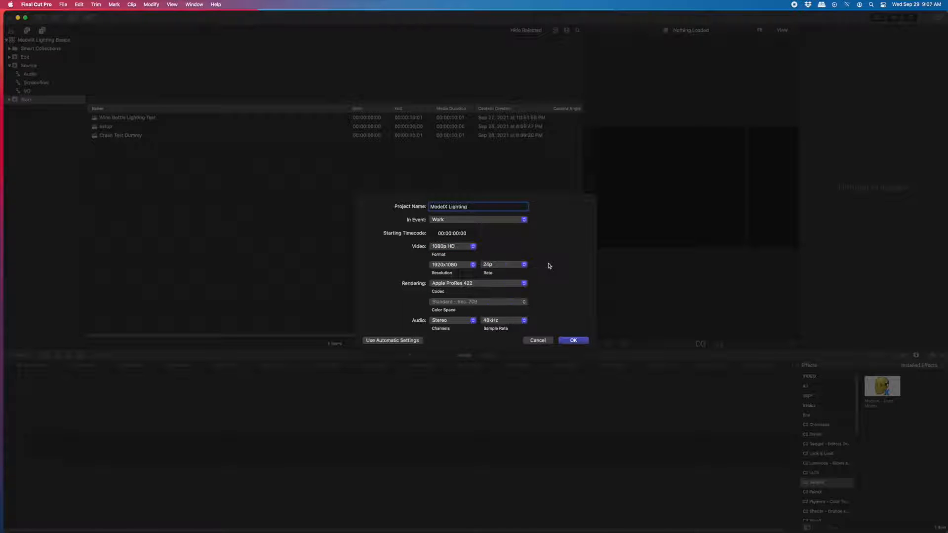
left_click(572, 341)
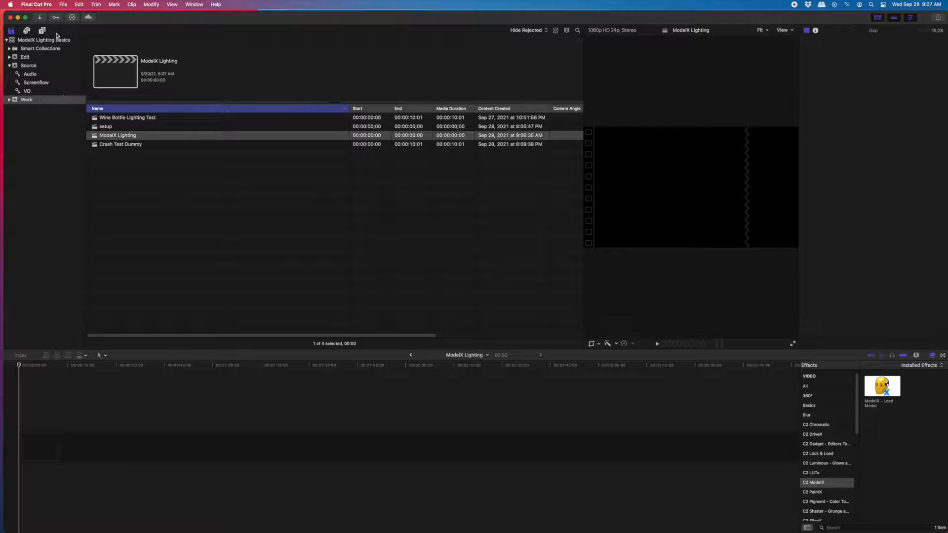
- Add the Custom solid generator to the start of the timeline
left_click(42, 31)
left_click(111, 67)
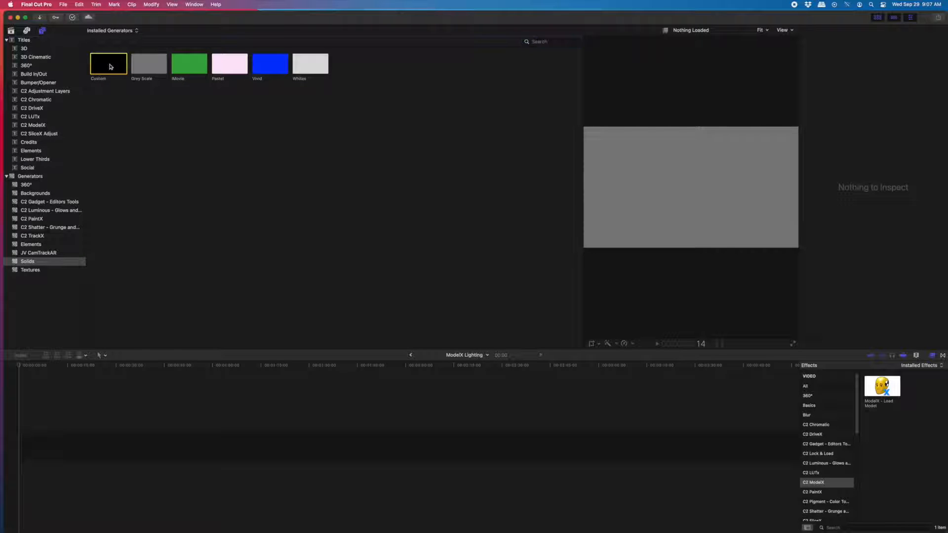
left_click_drag(94, 348, 27, 447)
- Change the Custom solid's color to dark gray
left_click(806, 30)
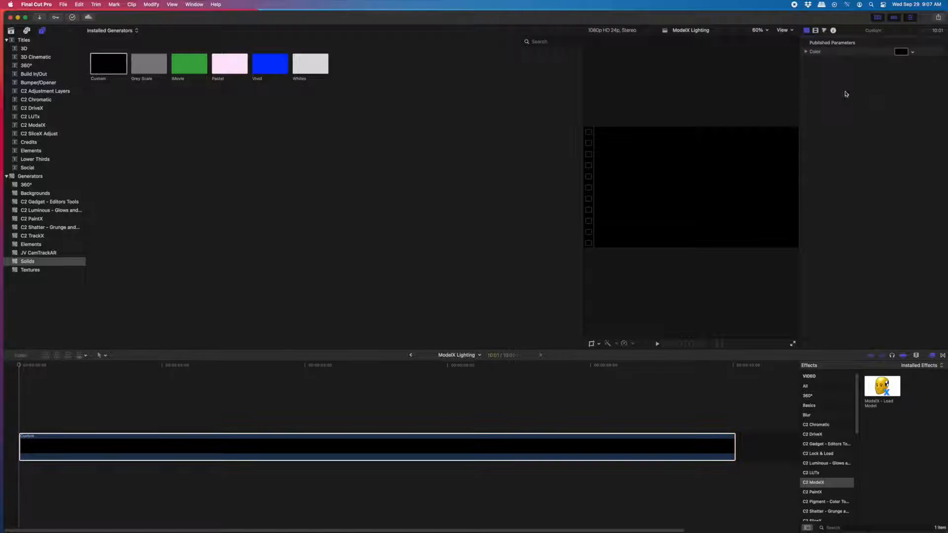
left_click(902, 51)
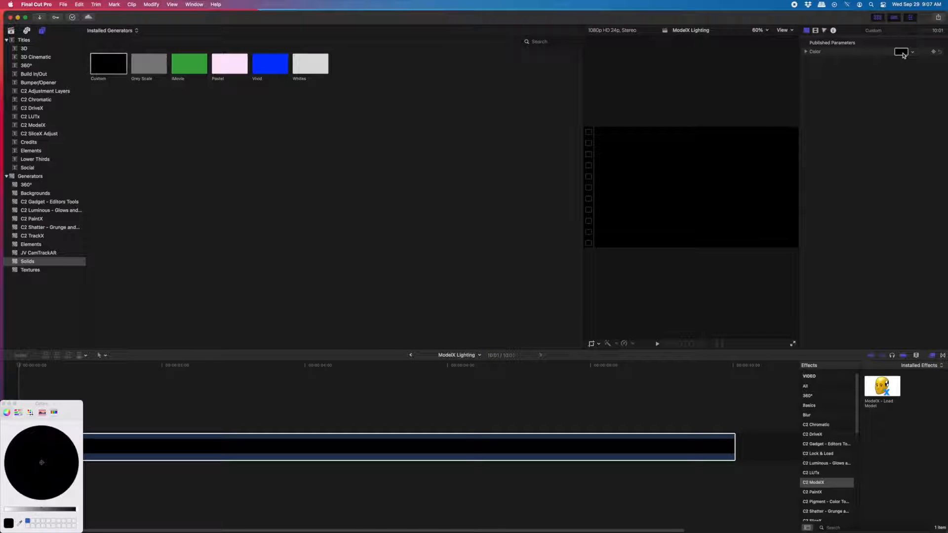
left_click(64, 511)
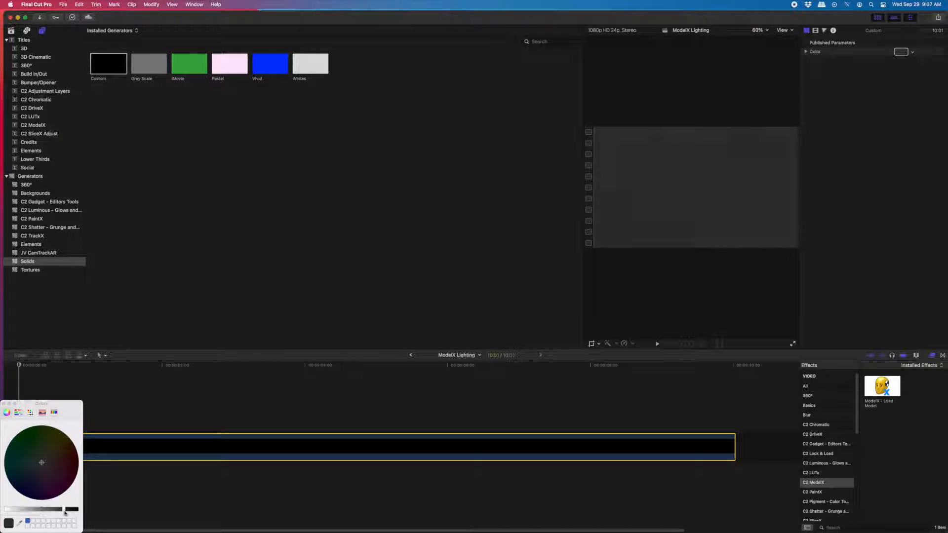
left_click(3, 404)
- Apply the ModelX - Load Model effect to the Custom clip and open its editor
left_click_drag(882, 386, 497, 451)
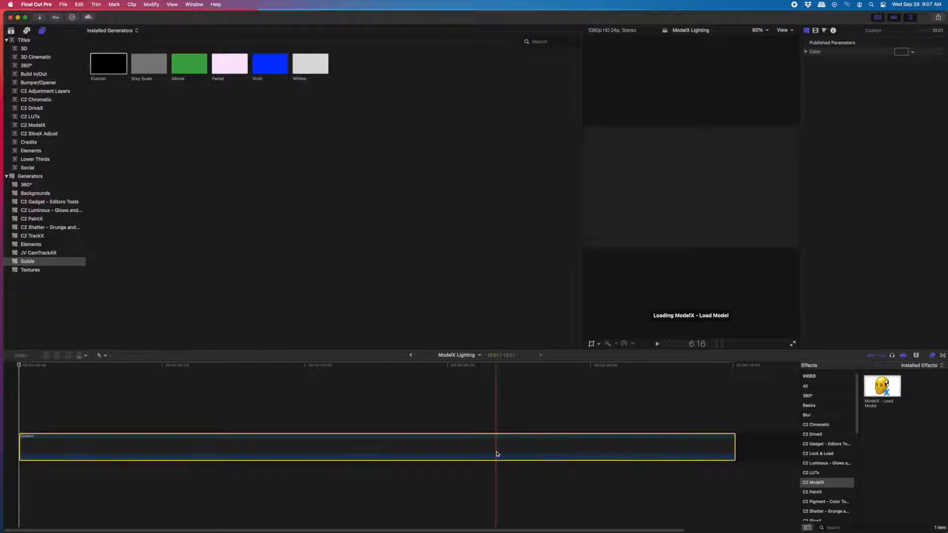
left_click(816, 31)
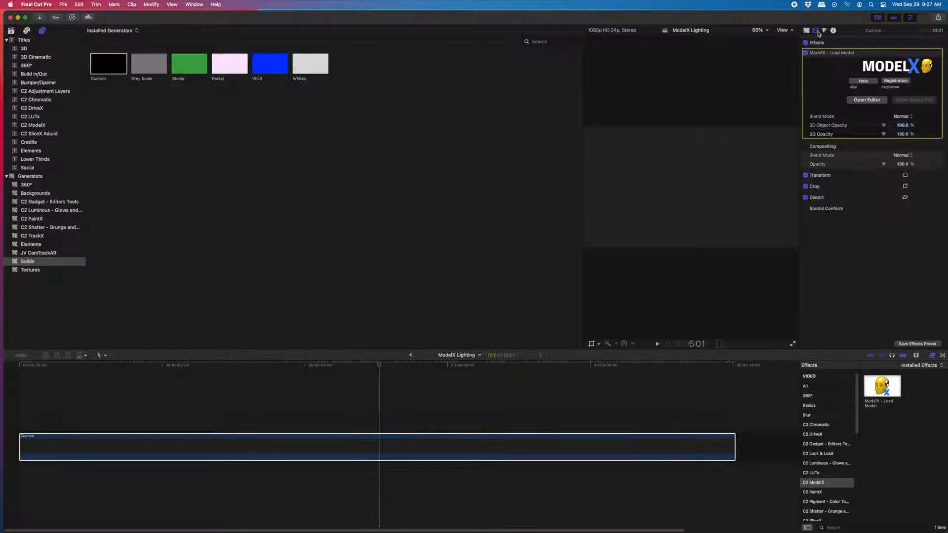
left_click(868, 103)
- Load the Wine_Bottle_01 model from the library's Packaging category
left_click(75, 49)
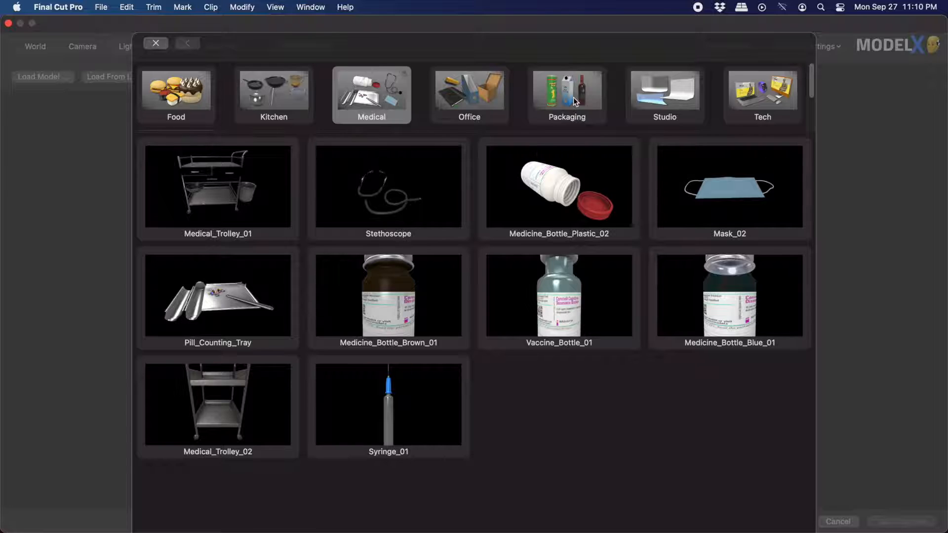
left_click(567, 94)
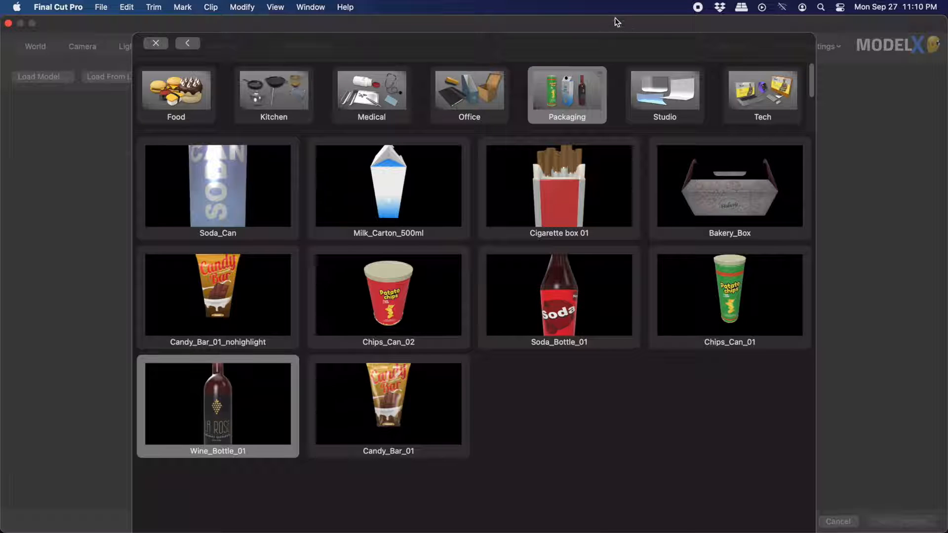
double_click(246, 411)
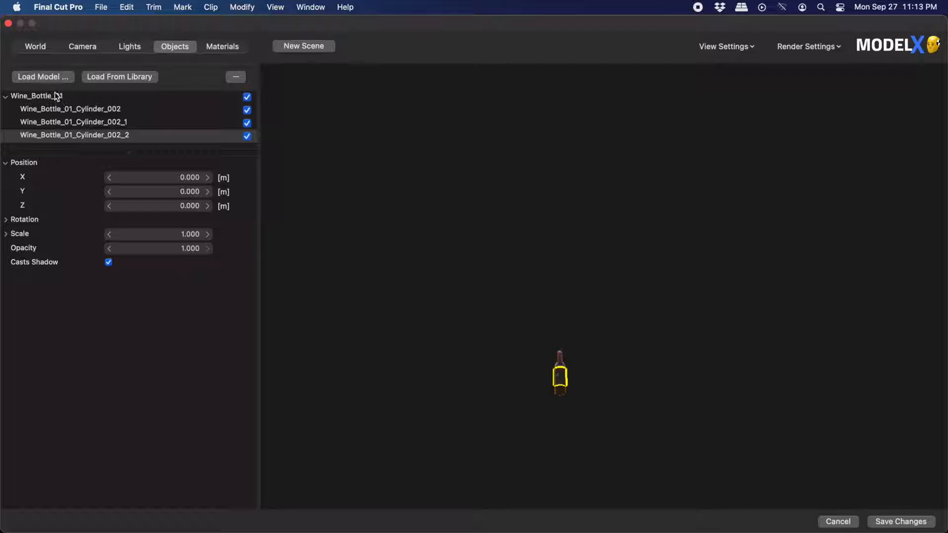
- Set the Y position of the whole Wine_Bottle_01 object to 1 m
left_click(56, 96)
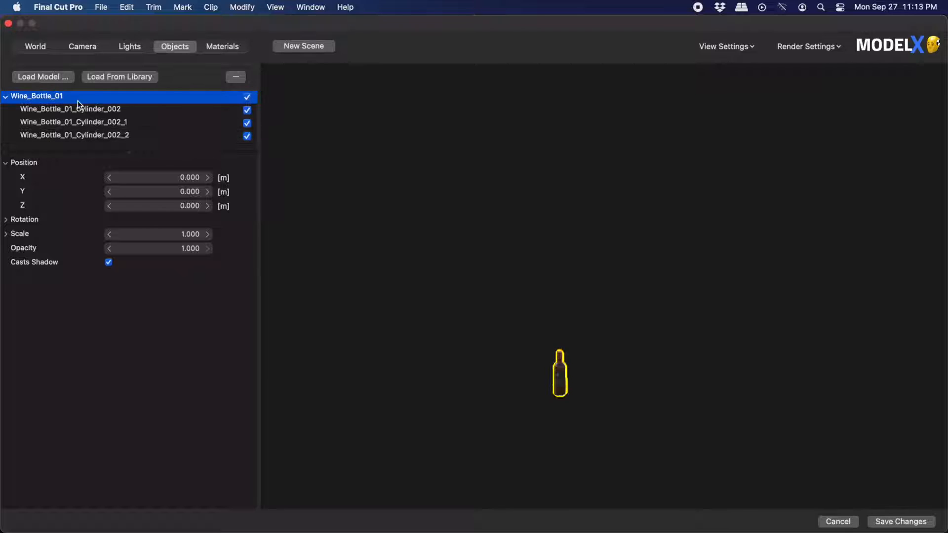
left_click(195, 192)
type("1")
key("Return")
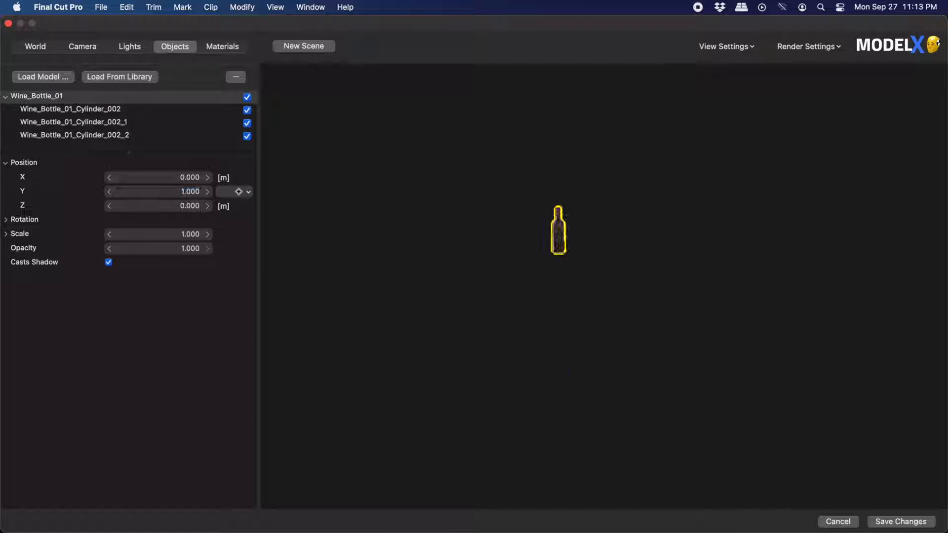
- Apply a close-up camera preset with a 100 mm focal length
left_click(81, 46)
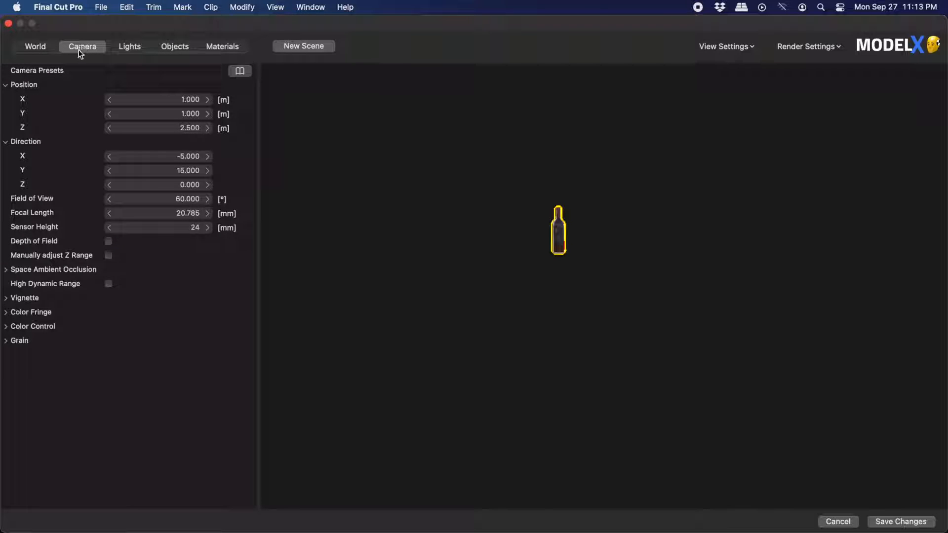
left_click(241, 72)
left_click(379, 401)
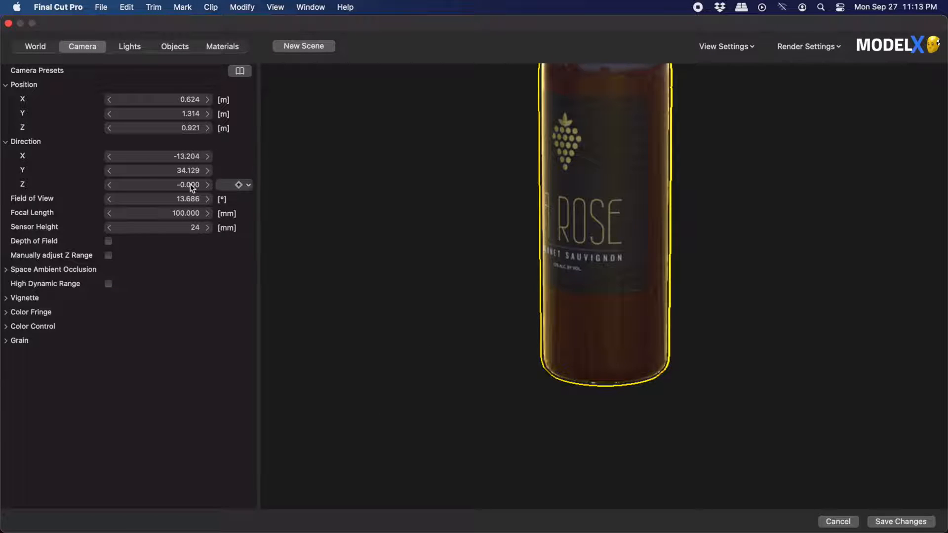
- Set the camera's X direction to -9 and its focal length to 60 mm
left_click(191, 157)
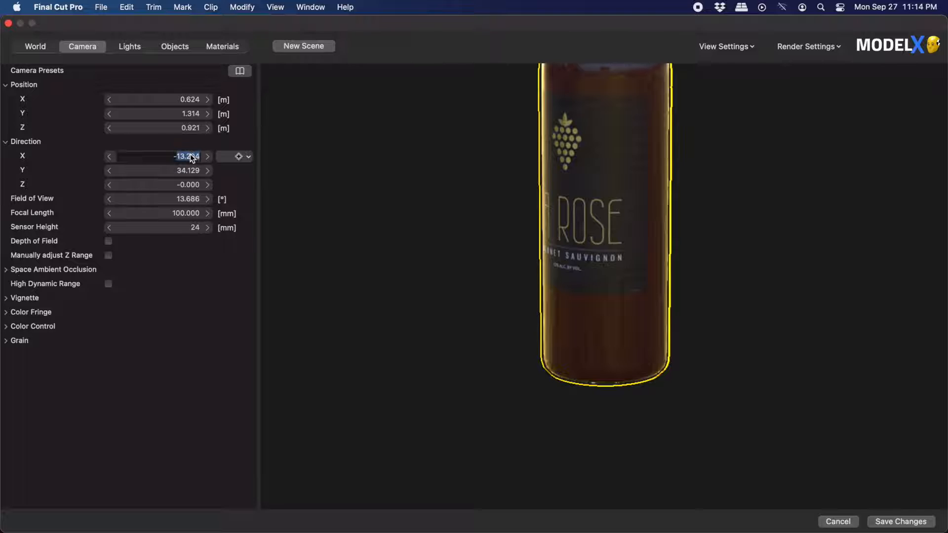
type("-9")
key("Return")
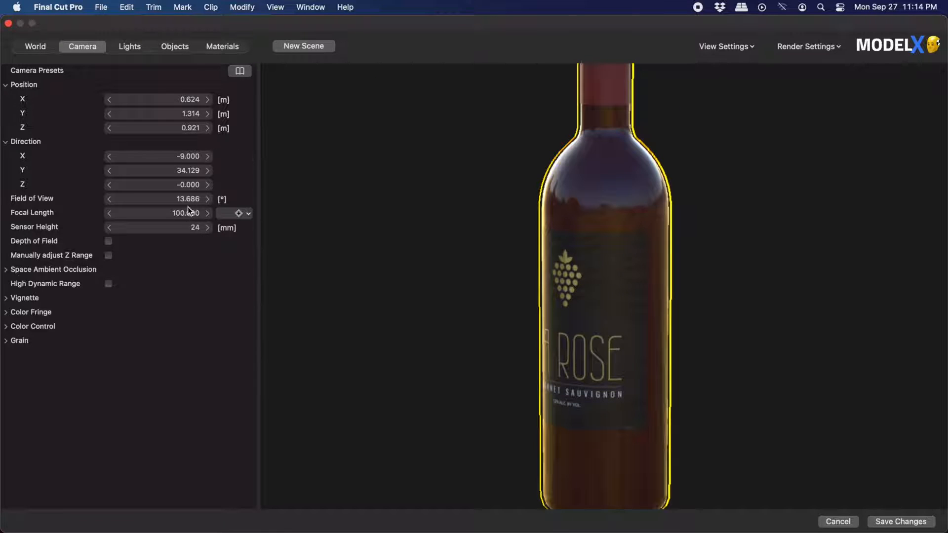
left_click(192, 214)
type("60")
key("Return")
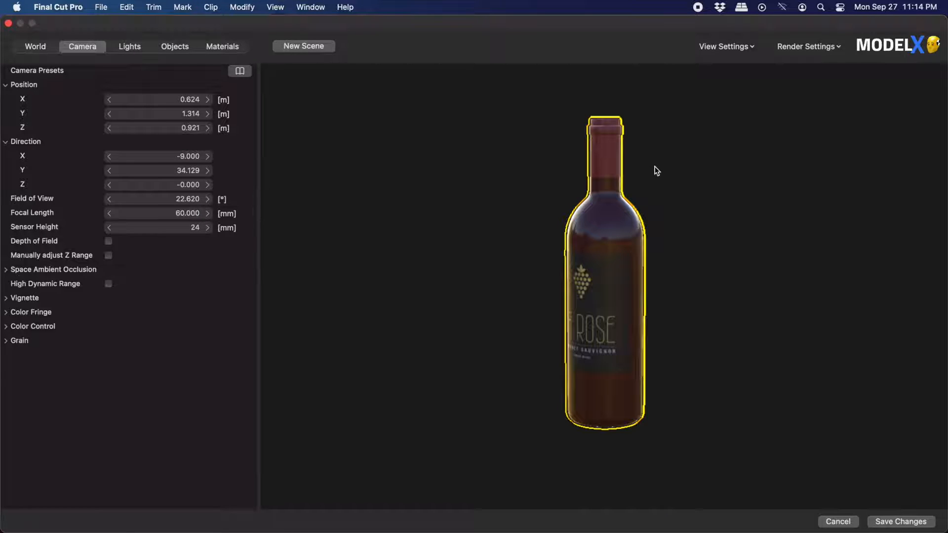
- Try the indoor room with the wooden door and the lit night scene as lighting environment images
left_click(33, 46)
left_click(6, 71)
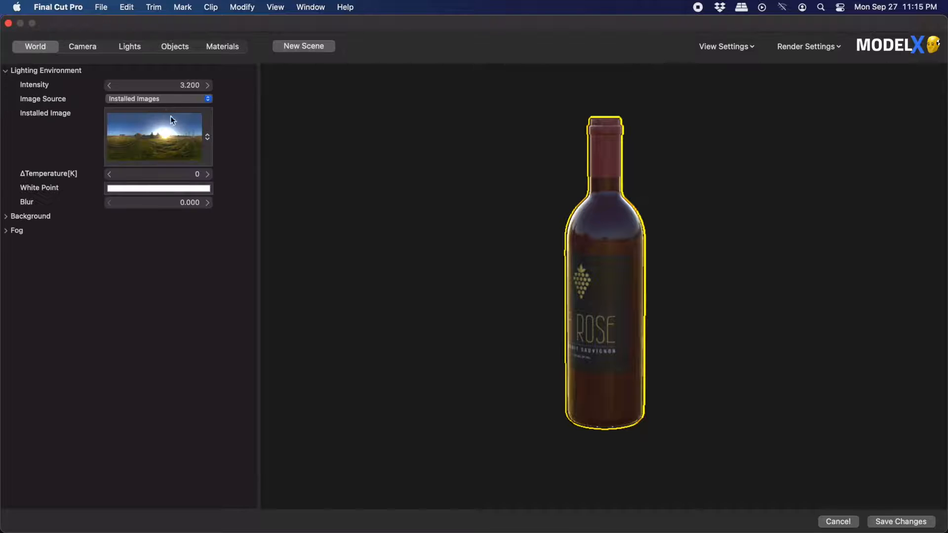
left_click(174, 125)
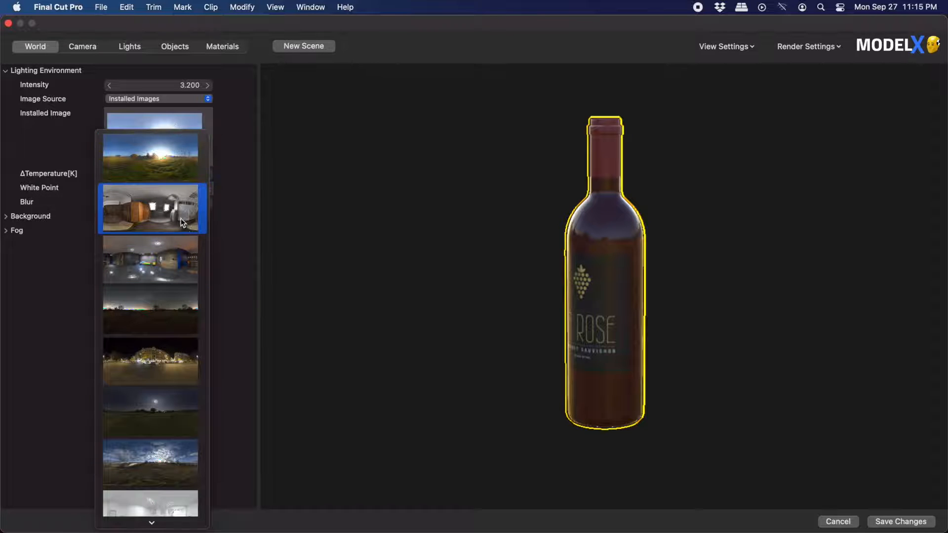
left_click(181, 219)
left_click(173, 144)
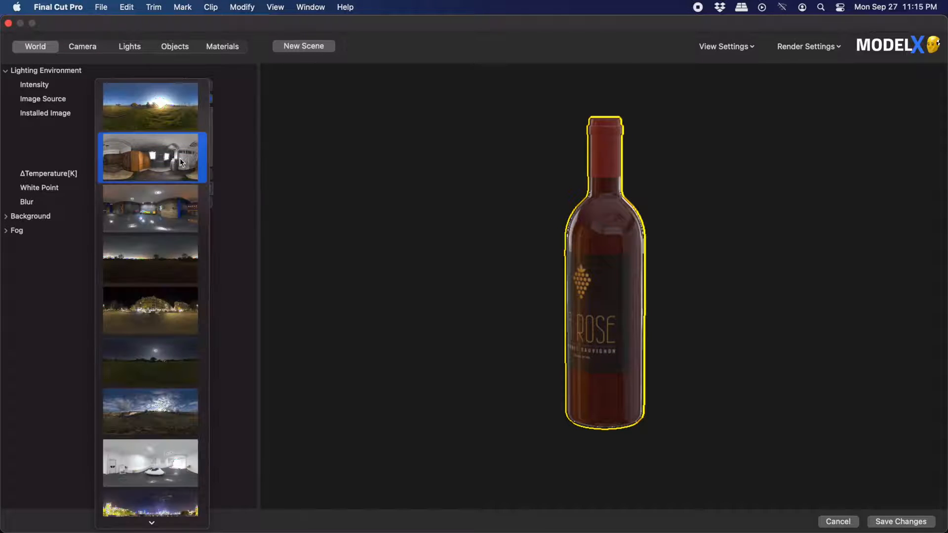
left_click(166, 320)
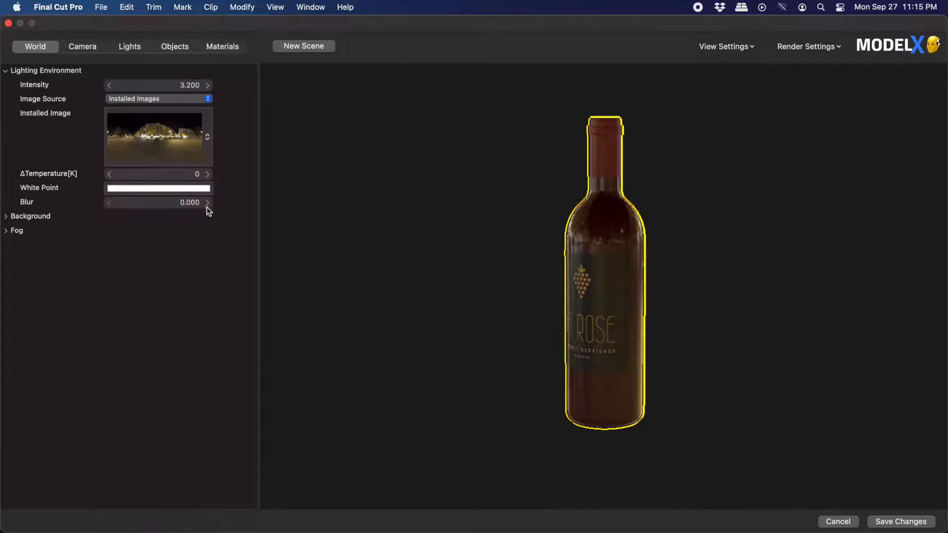
- Try the bright white interior as the lighting environment image, and restore the sunny field image
left_click(186, 137)
scroll(203, 341, "down", 1)
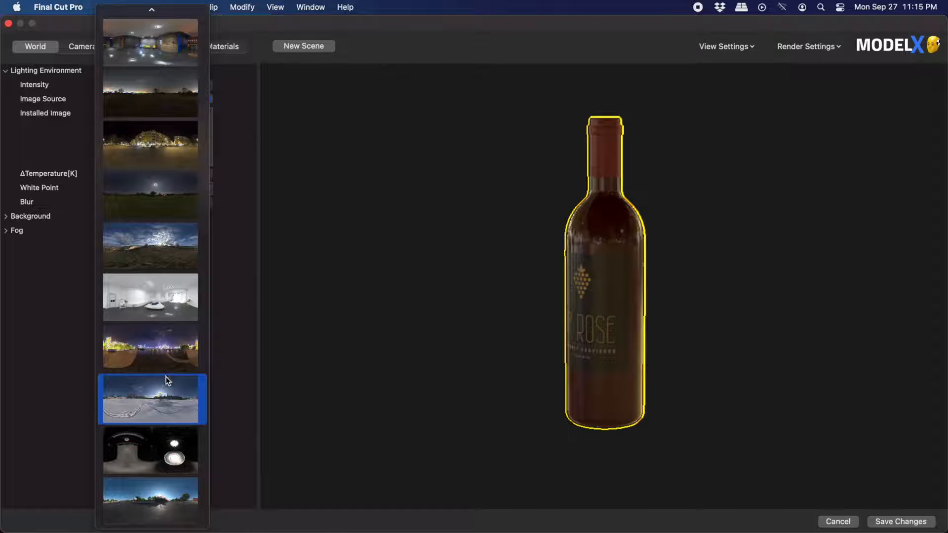
left_click(184, 294)
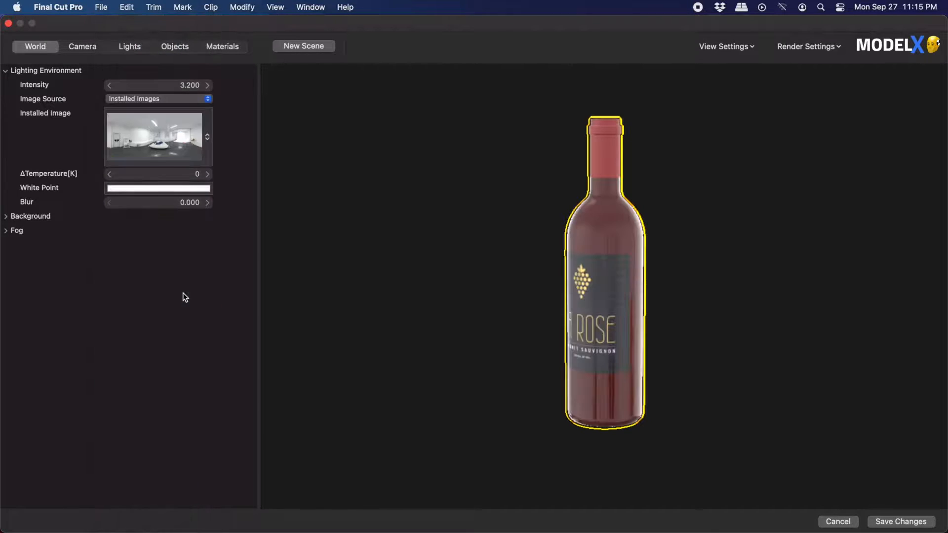
left_click(173, 129)
scroll(178, 316, "up", 2)
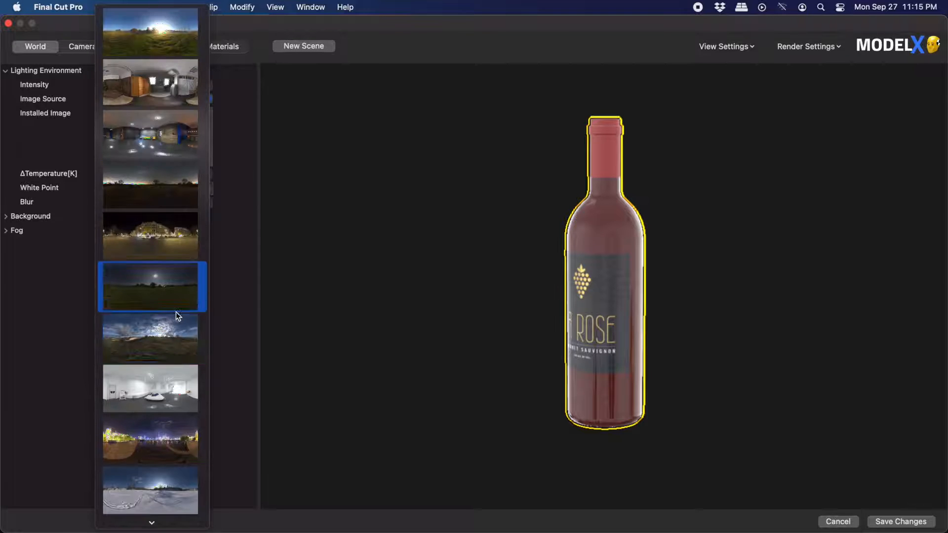
left_click(174, 19)
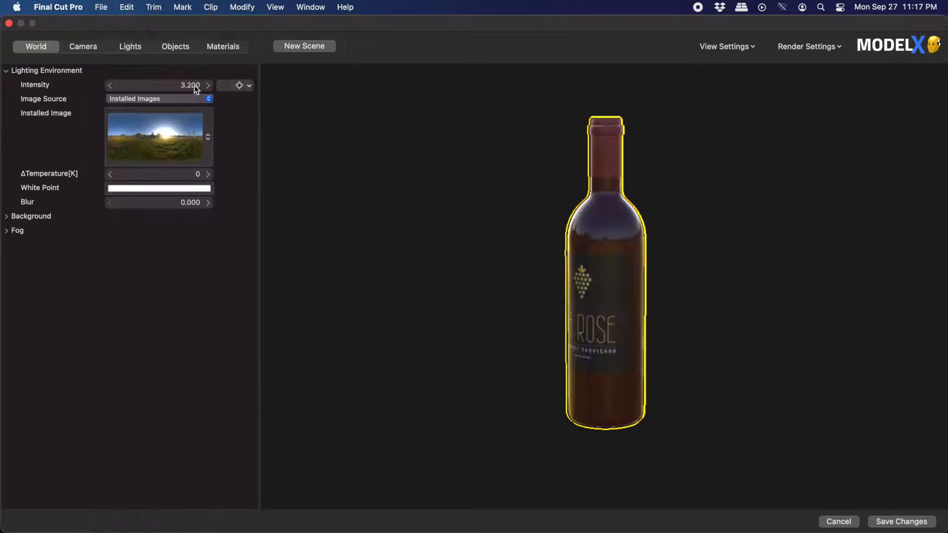
- Try cool tints up to cyan as the lighting environment's white point, and restore it to white
mouse_move(194, 84)
left_mouse_down()
mouse_move(180, 87)
mouse_move(218, 85)
mouse_move(188, 91)
left_mouse_up()
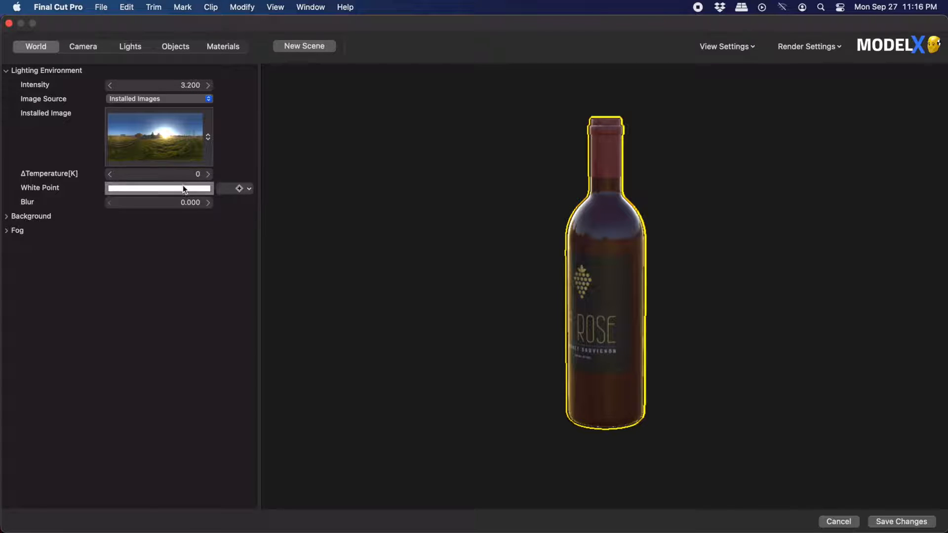
left_click(184, 188)
left_click(91, 382)
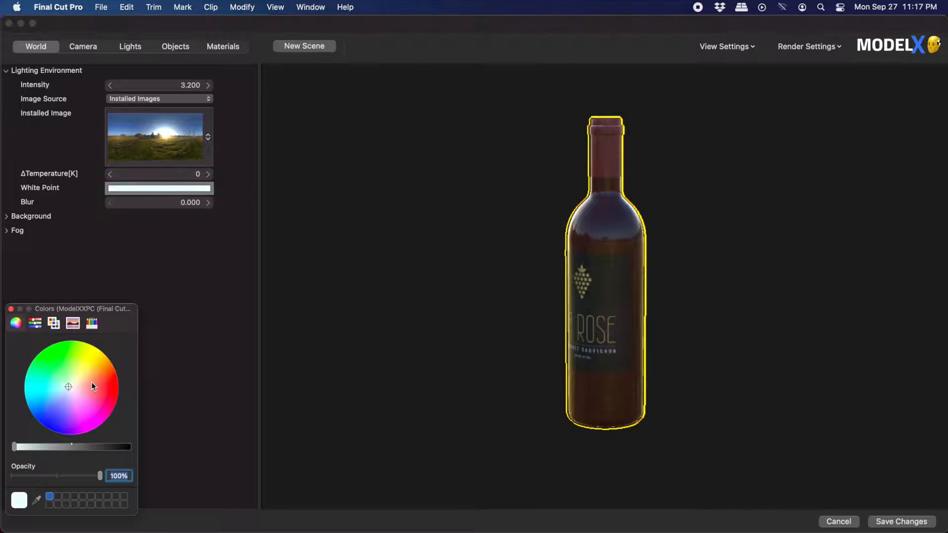
left_click_drag(67, 388, 43, 390)
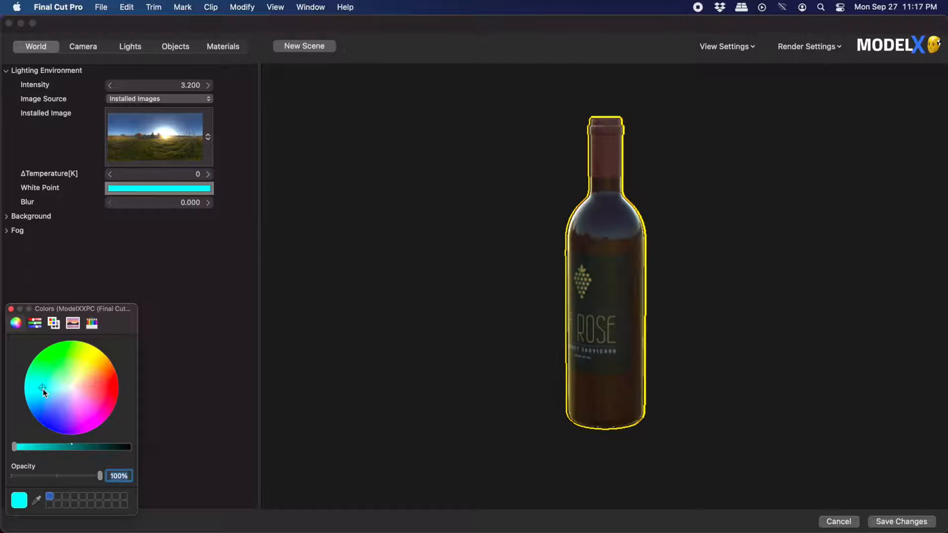
left_click(70, 386)
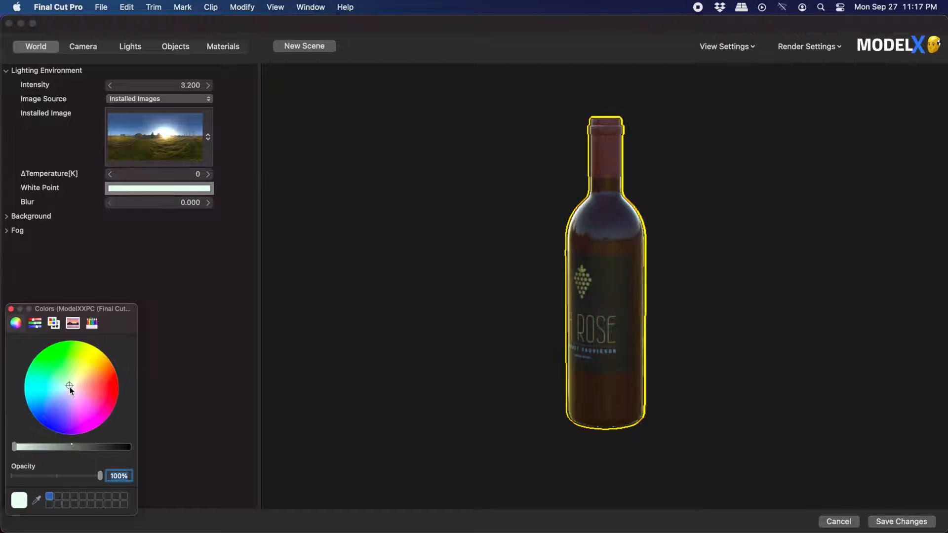
left_click(71, 388)
left_click(11, 309)
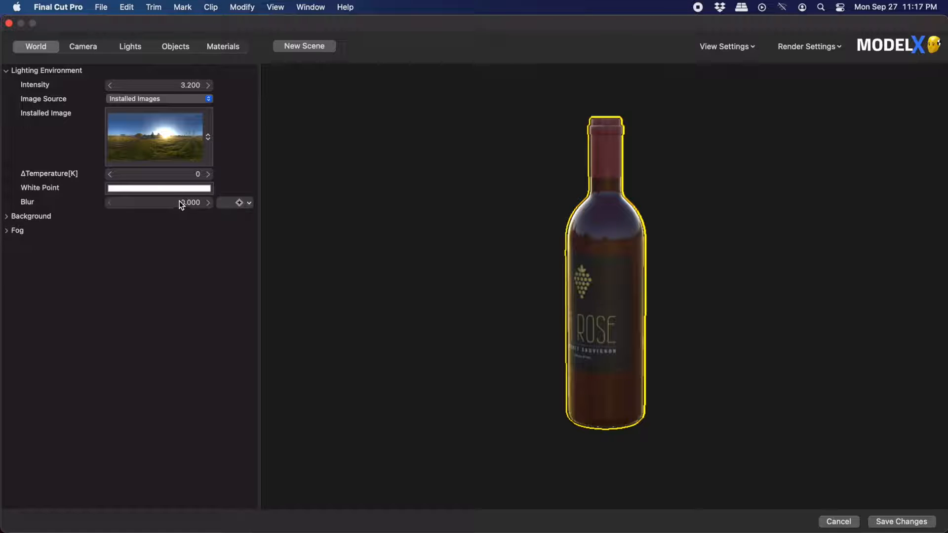
- Try adjusting the lighting environment's blur, and switch the installed image to the indoor room with the wooden door
left_click_drag(187, 200, 271, 223)
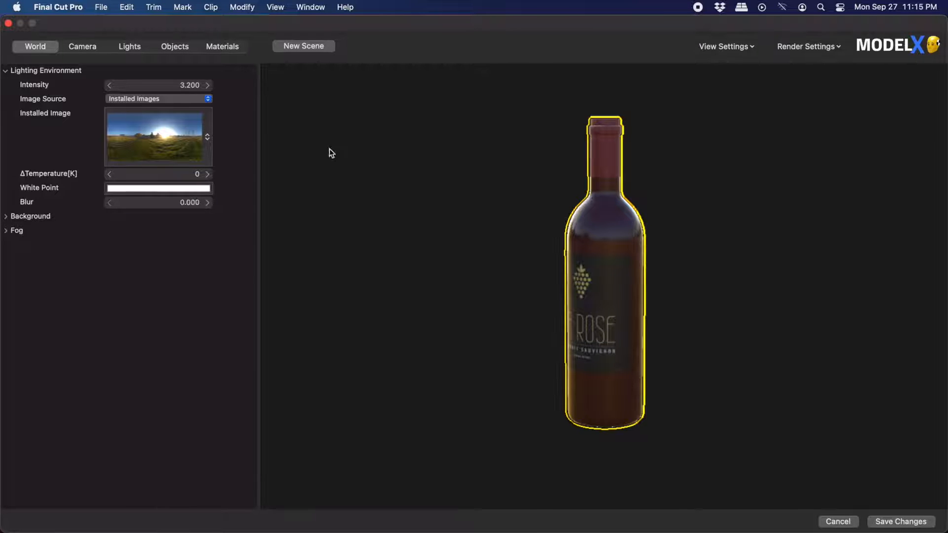
left_click(157, 141)
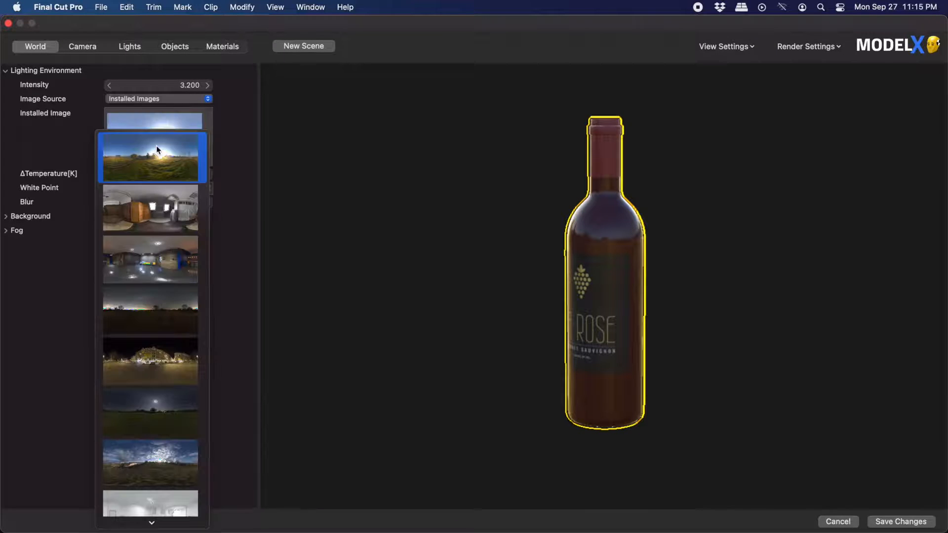
left_click(161, 217)
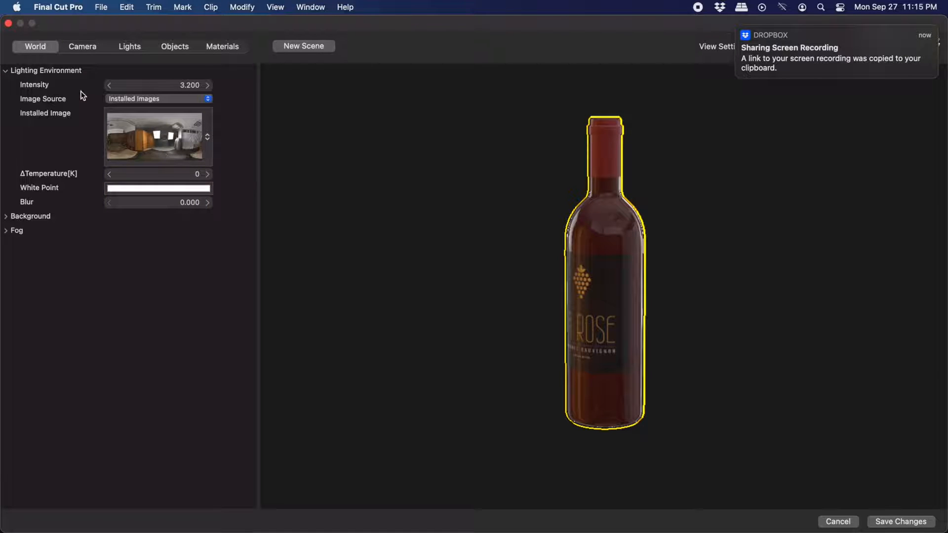
- Load spruit_sunrise_2k.hdr from the Spruit_Sunrise folder in HDRI Haven as the custom lighting environment image
left_click(174, 101)
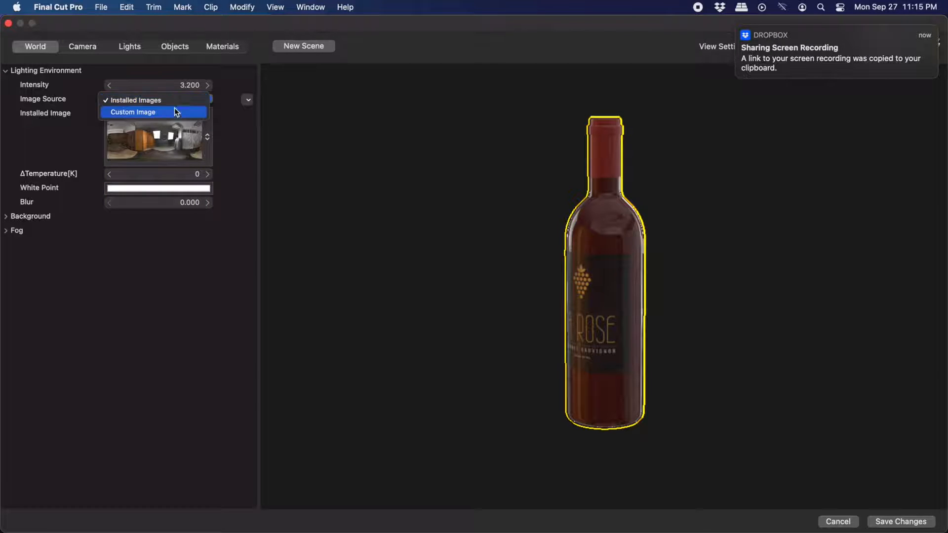
left_click(174, 113)
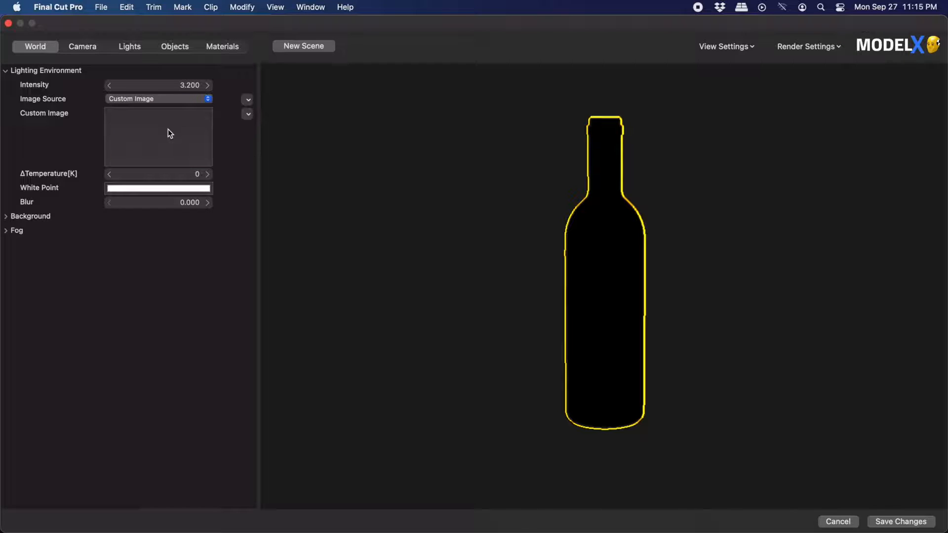
left_click(167, 132)
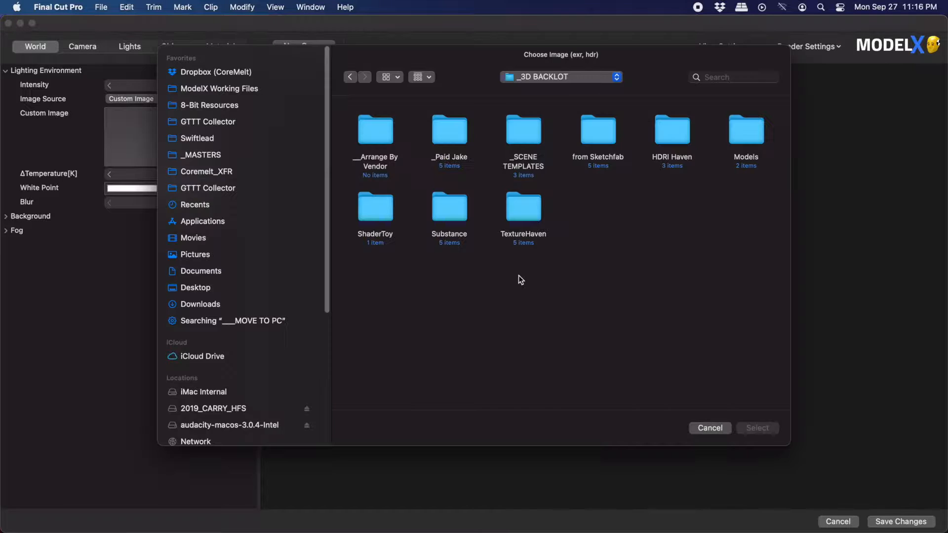
double_click(676, 132)
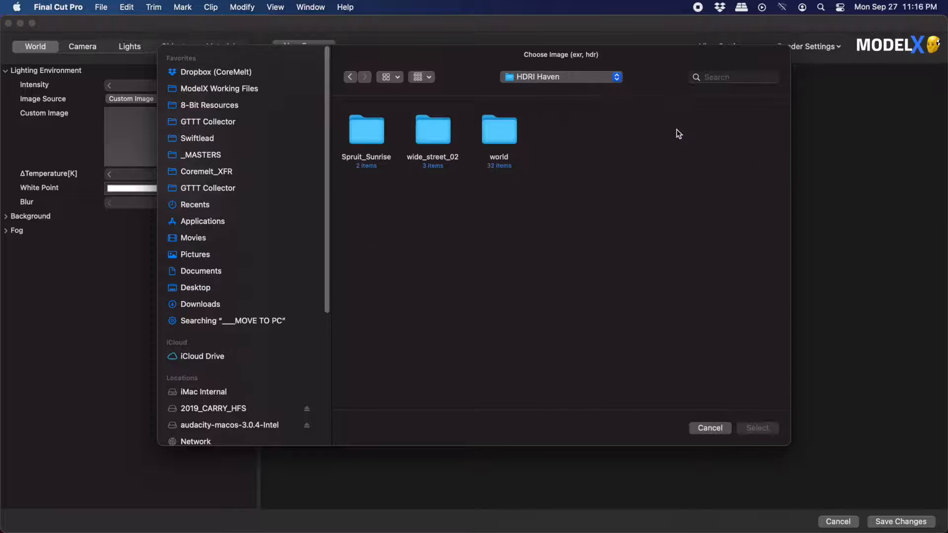
double_click(358, 129)
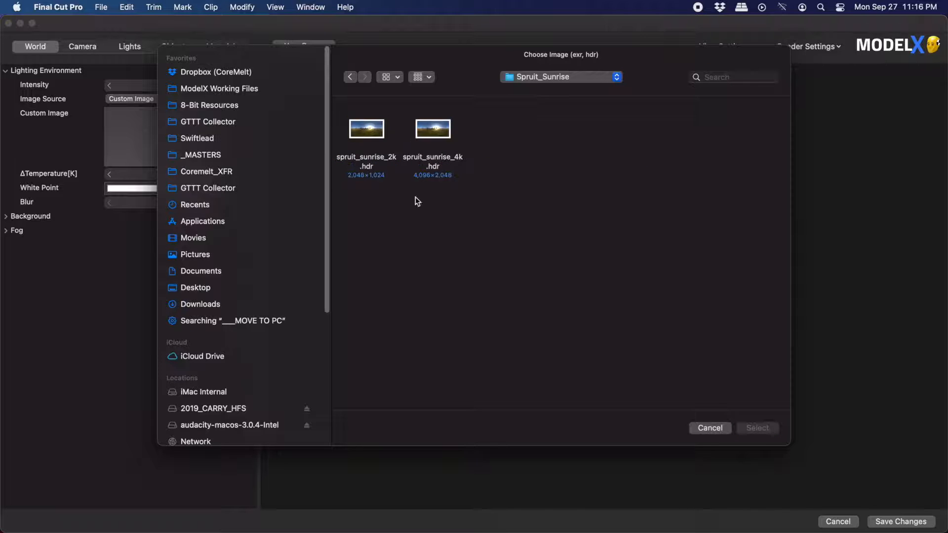
double_click(366, 127)
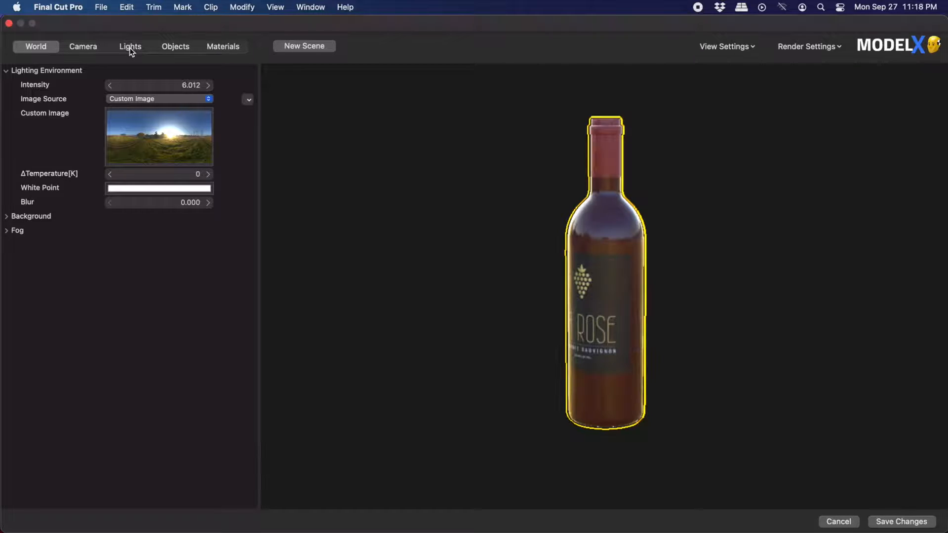
- Look through the installed light presets for the scene
left_click(130, 46)
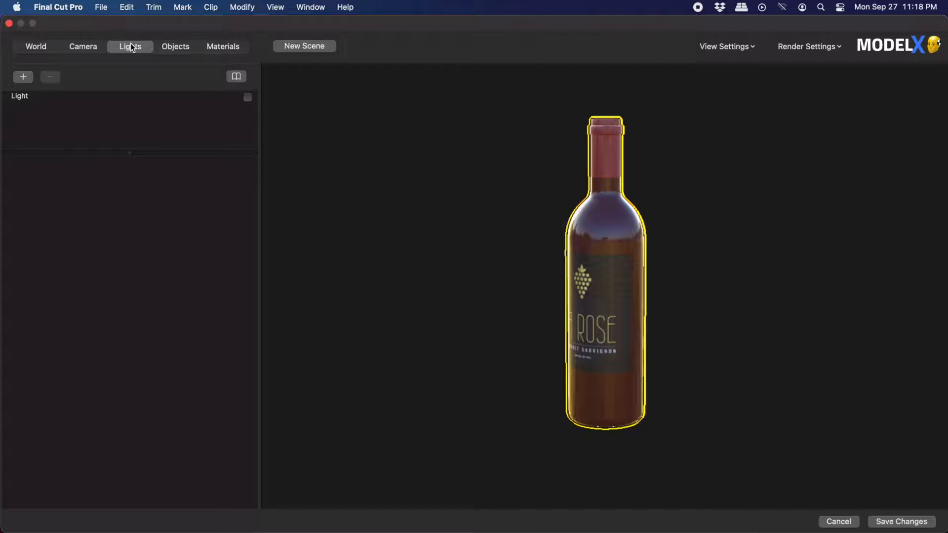
left_click(235, 76)
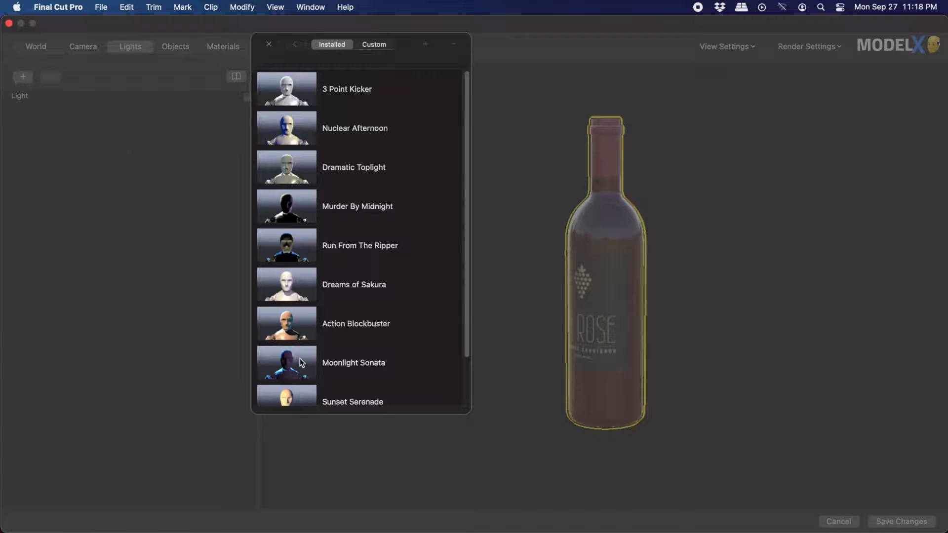
scroll(349, 230, "down", 3)
scroll(349, 244, "up", 2)
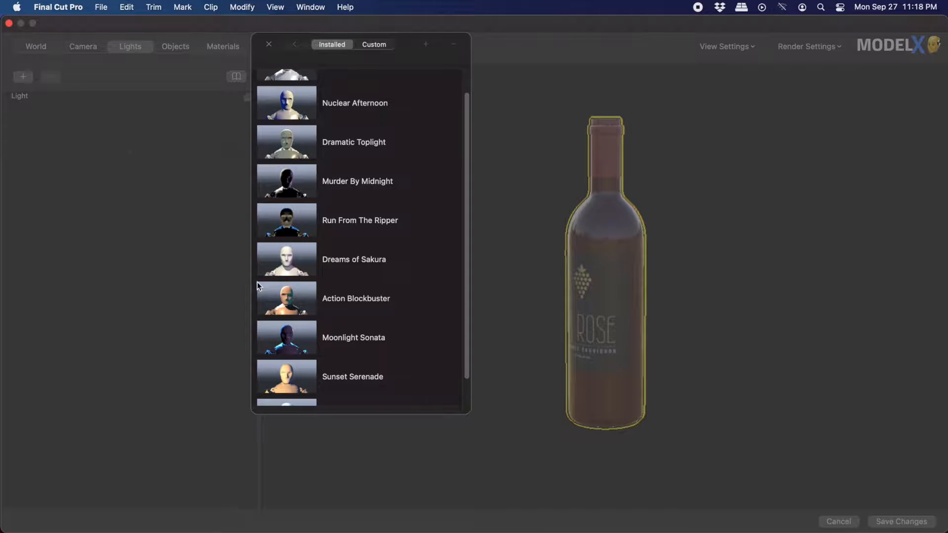
left_click(202, 183)
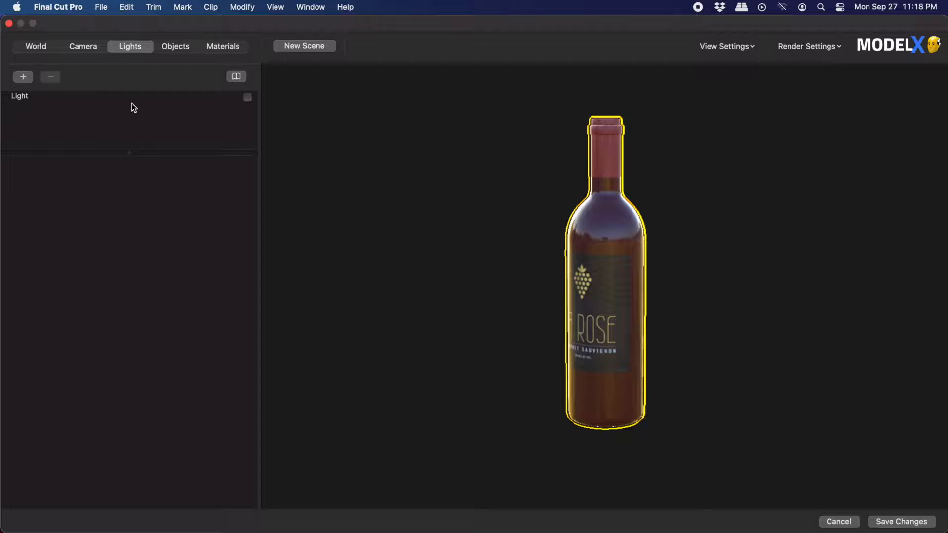
- Set the lighting environment's intensity to 0 and try the 3 Point Kicker light preset on the bottle
left_click(30, 46)
left_click_drag(188, 82, 95, 81)
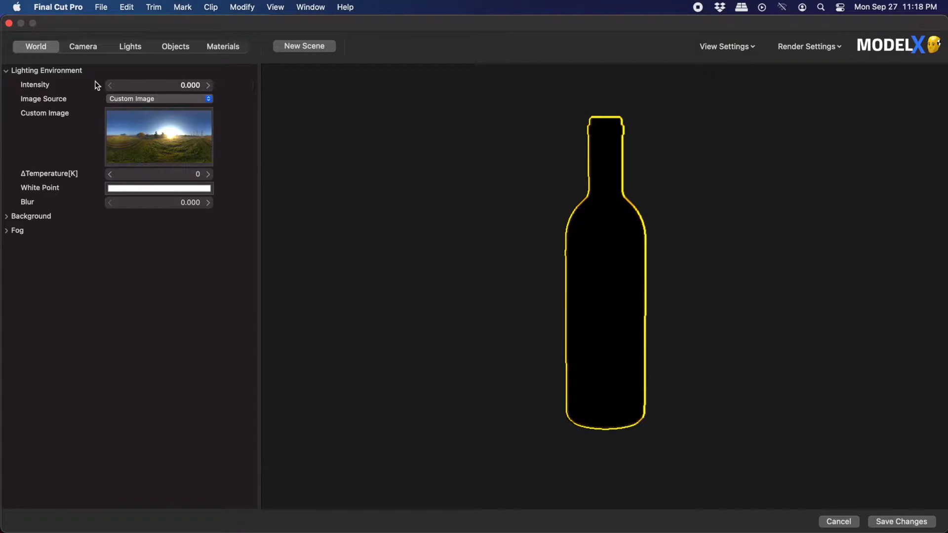
left_click(131, 46)
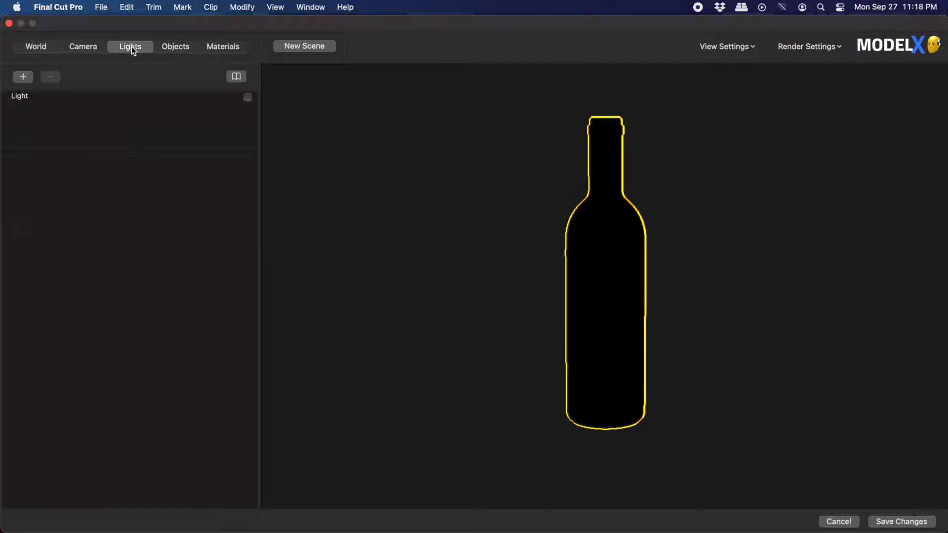
left_click(237, 77)
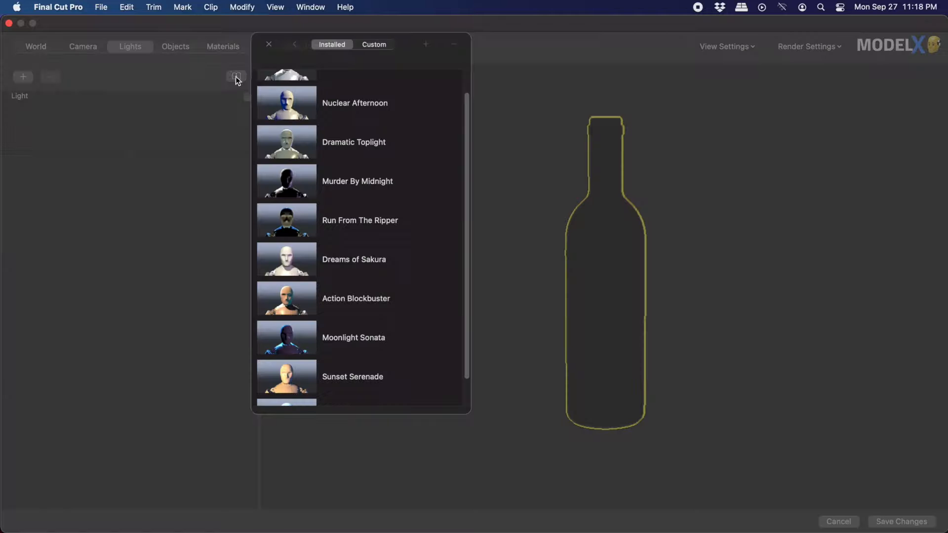
scroll(354, 269, "down", 2)
scroll(355, 269, "up", 3)
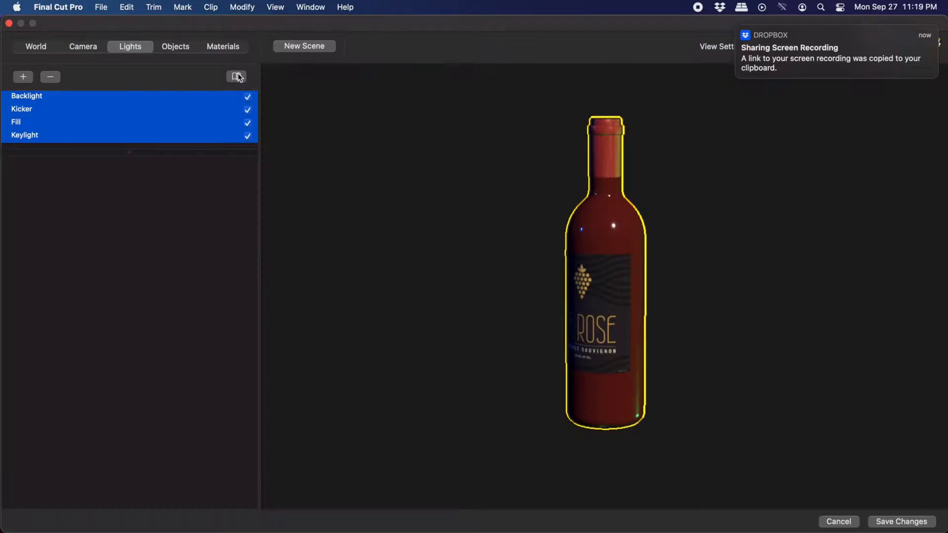
left_click(237, 77)
left_click(295, 91)
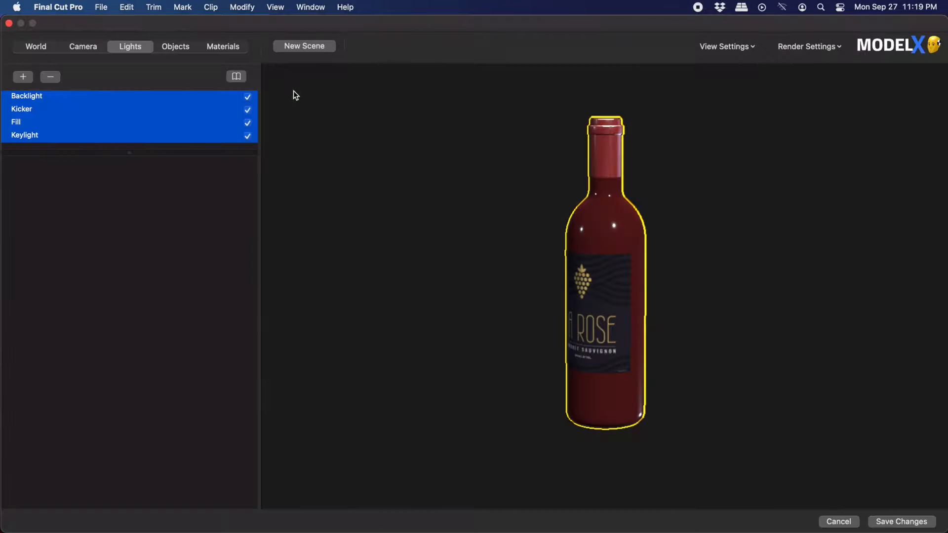
- Try the Murder By Midnight, Run From The Ripper and Action Blockbuster light presets on the bottle
left_click(237, 77)
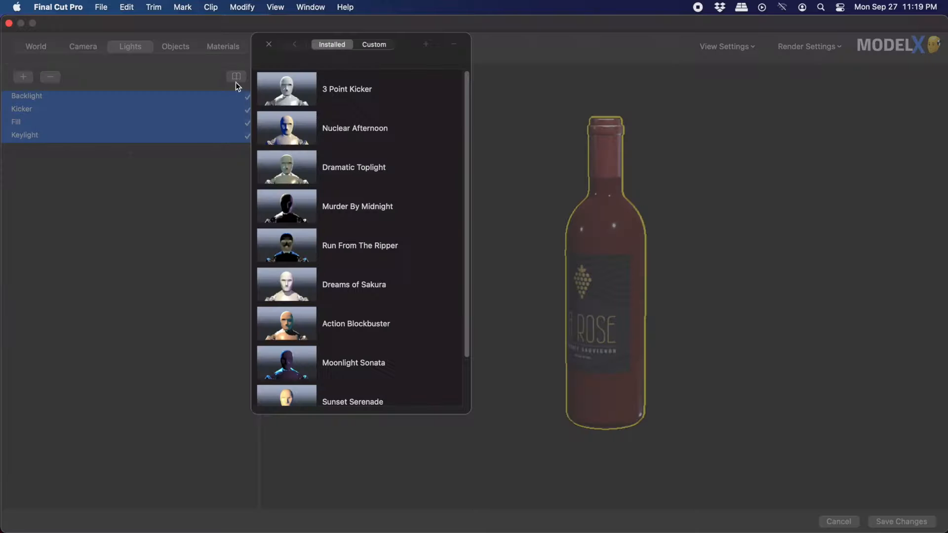
left_click(292, 221)
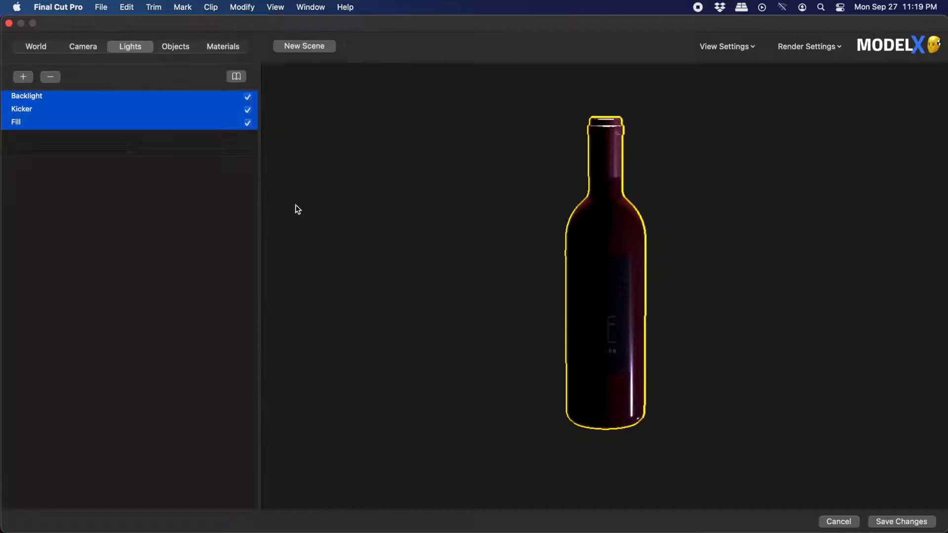
left_click(237, 76)
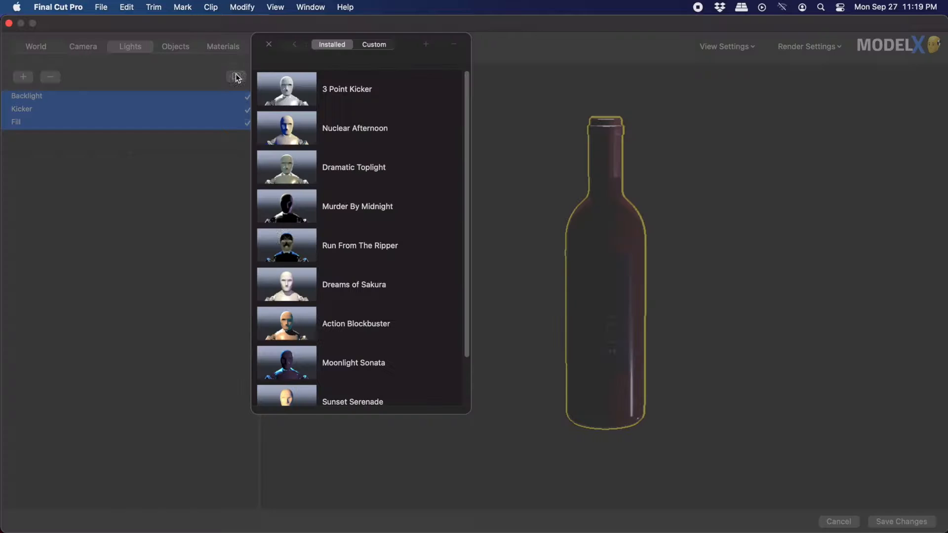
left_click(290, 249)
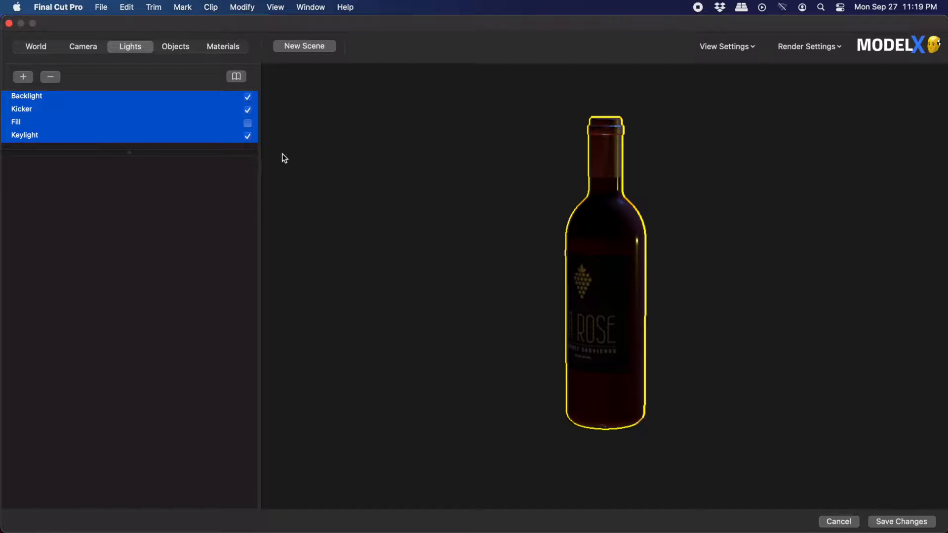
left_click(237, 76)
left_click(301, 322)
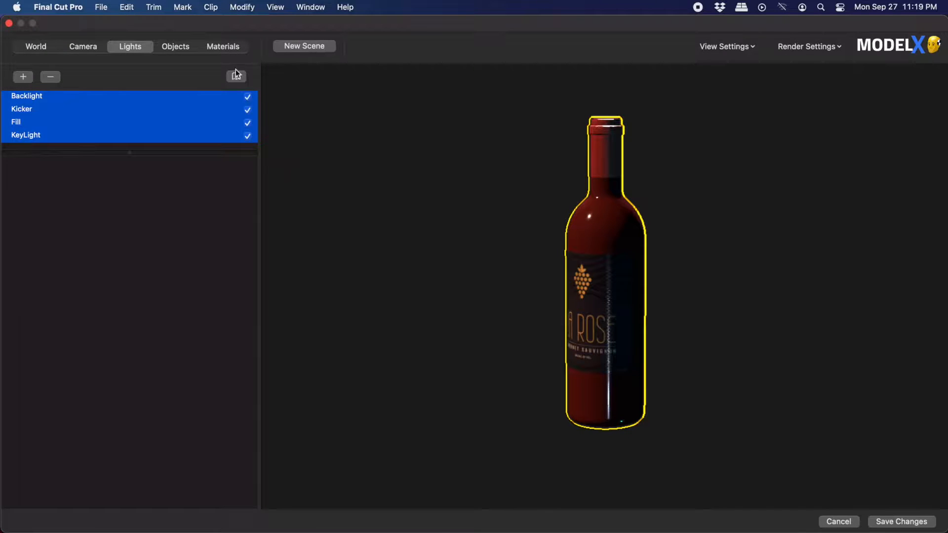
- Replace the lights with the installed preset that consists of a SunLight and a Fill Light
left_click(240, 82)
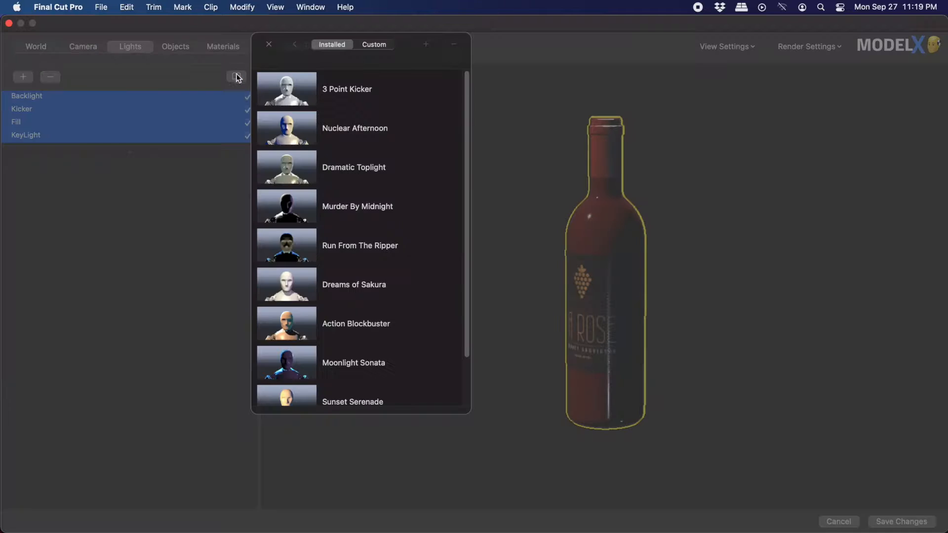
scroll(341, 350, "down", 2)
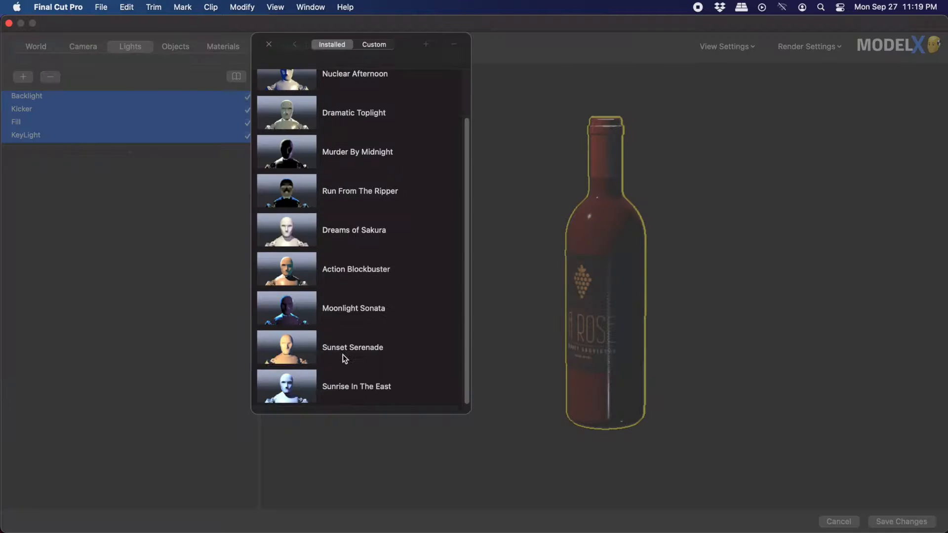
left_click(284, 391)
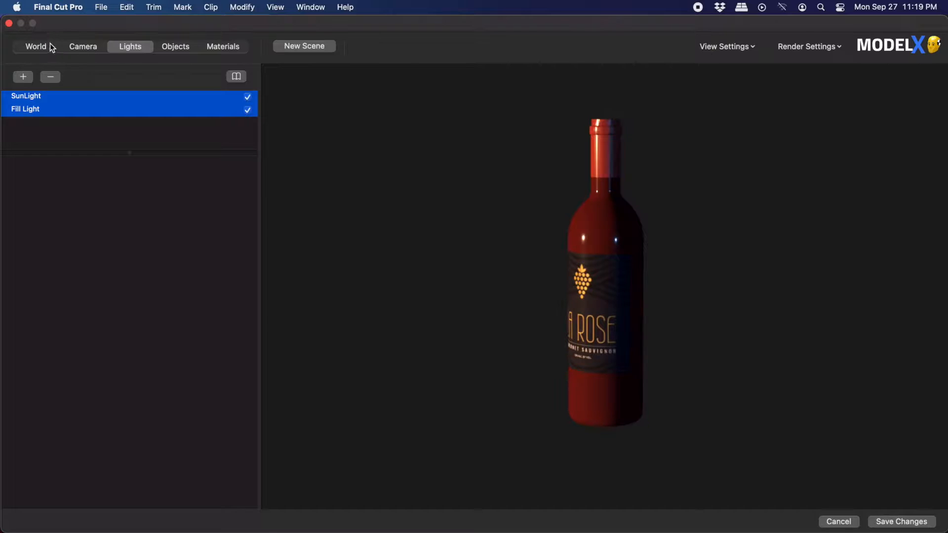
- Raise the lighting environment's intensity to about 1.19 and fine-tune it to blend with the preset lights
left_click(35, 46)
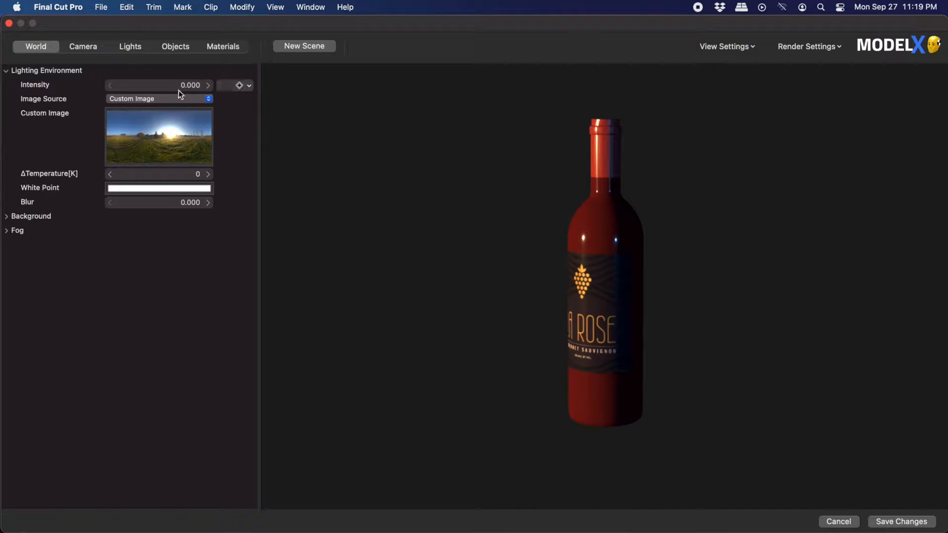
left_click_drag(189, 85, 182, 90)
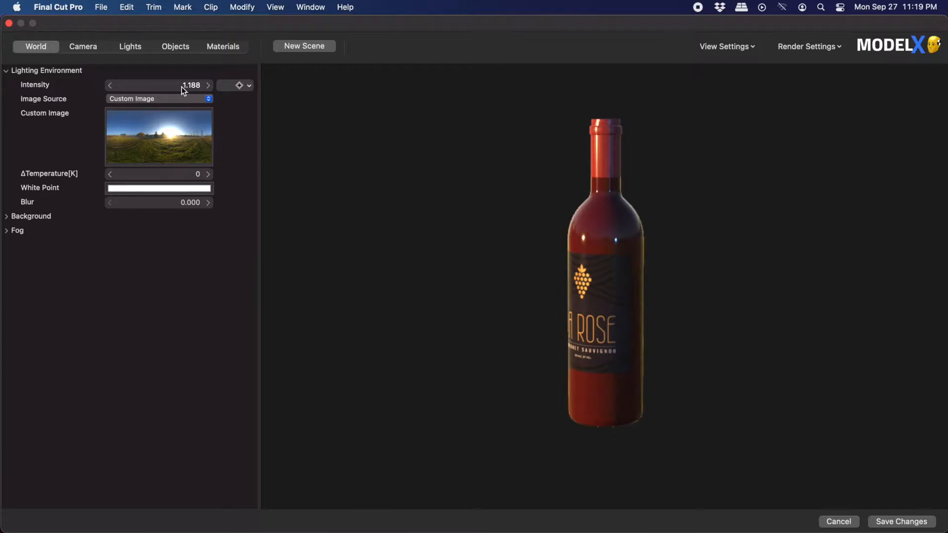
left_click_drag(194, 90, 193, 88)
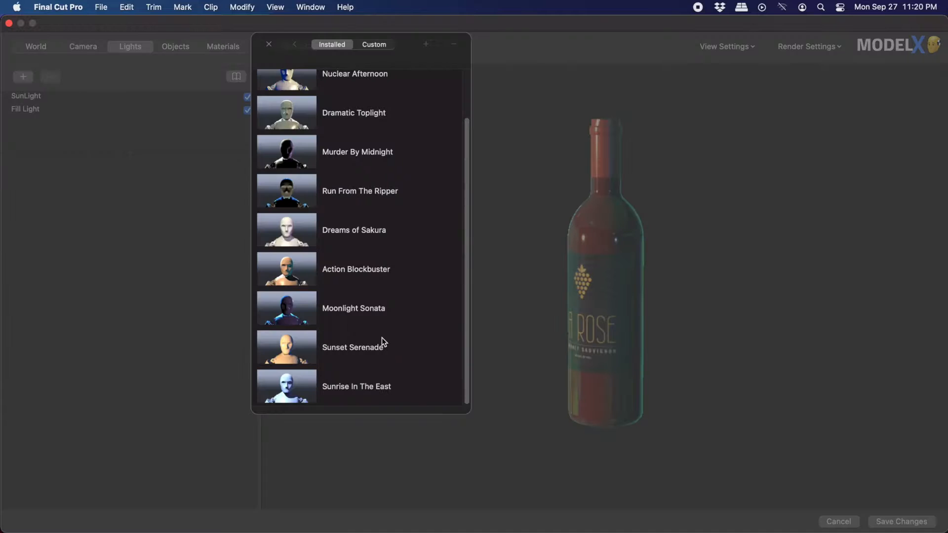
- Try the Nuclear Afternoon light preset on the bottle and review the settings of its Keylight and Kicker lights
scroll(381, 338, "up", 1)
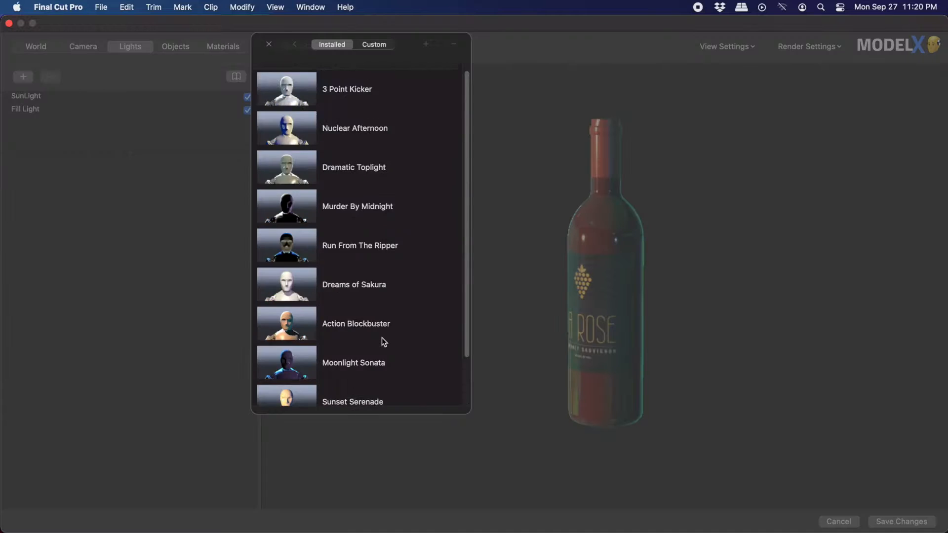
left_click(293, 130)
left_click(50, 141)
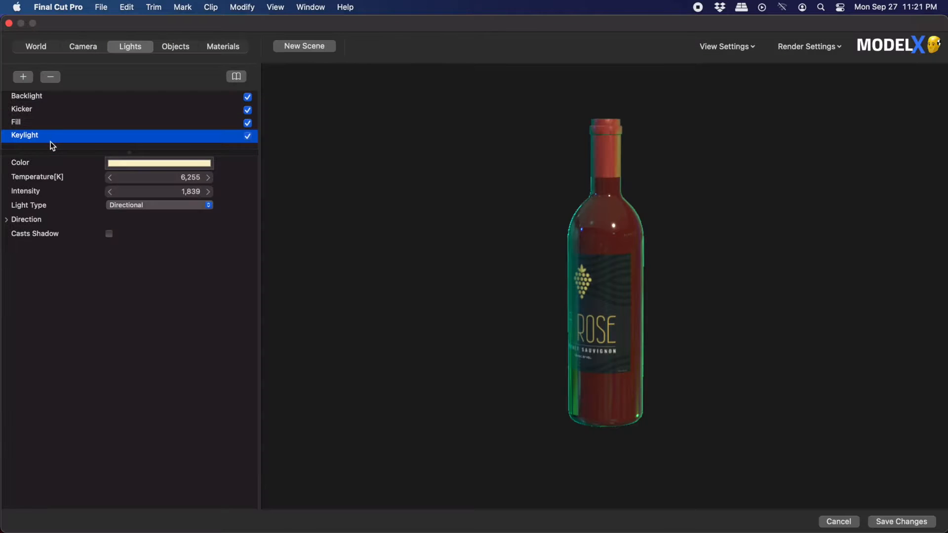
left_click(60, 111)
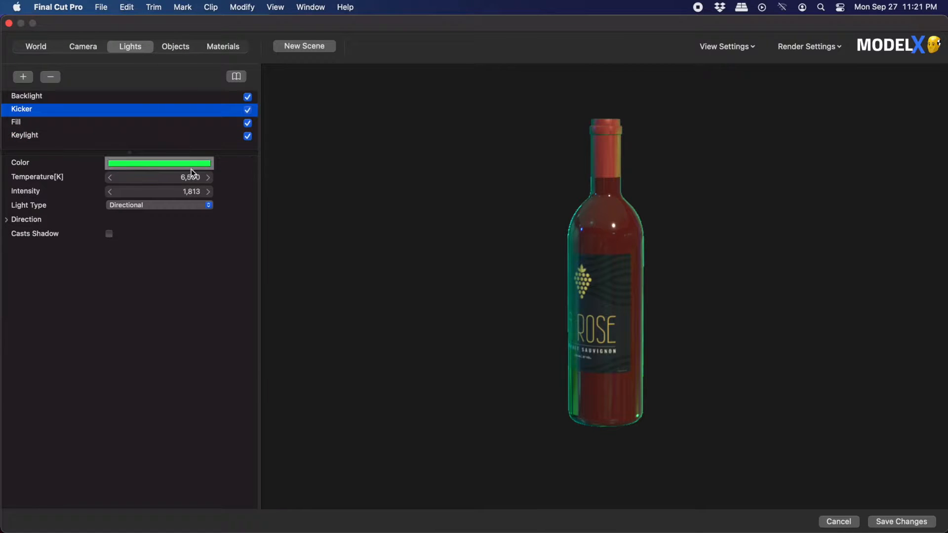
mouse_move(195, 181)
left_mouse_down()
mouse_move(245, 183)
mouse_move(213, 186)
left_mouse_up()
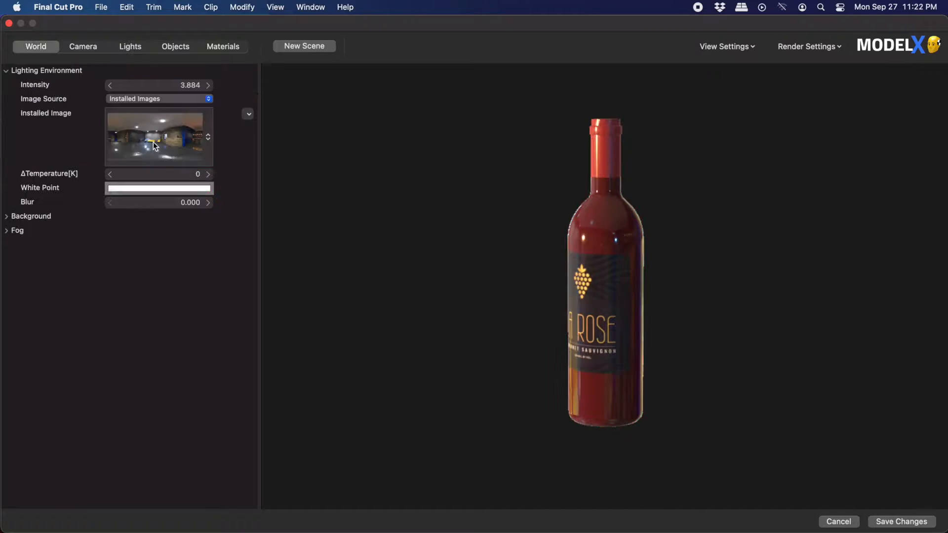
- Light the scene with the installed sunrise field image and set the background to an image texture using spruit_sunrise_2k.hdr
left_click(153, 142)
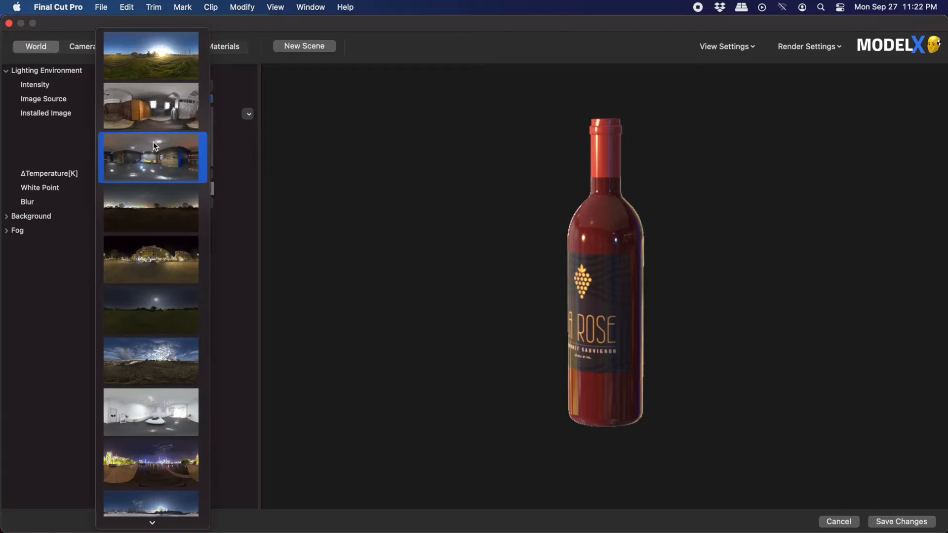
left_click(162, 60)
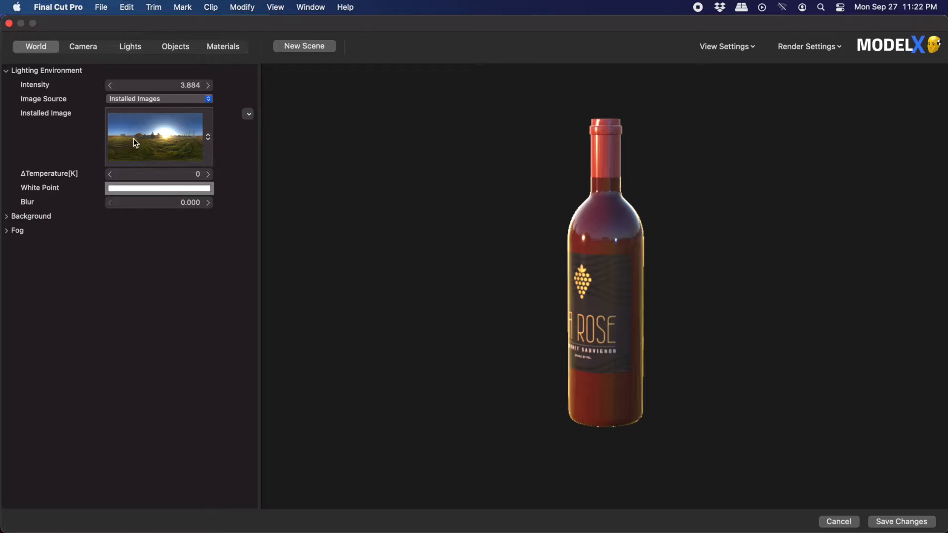
left_click(6, 217)
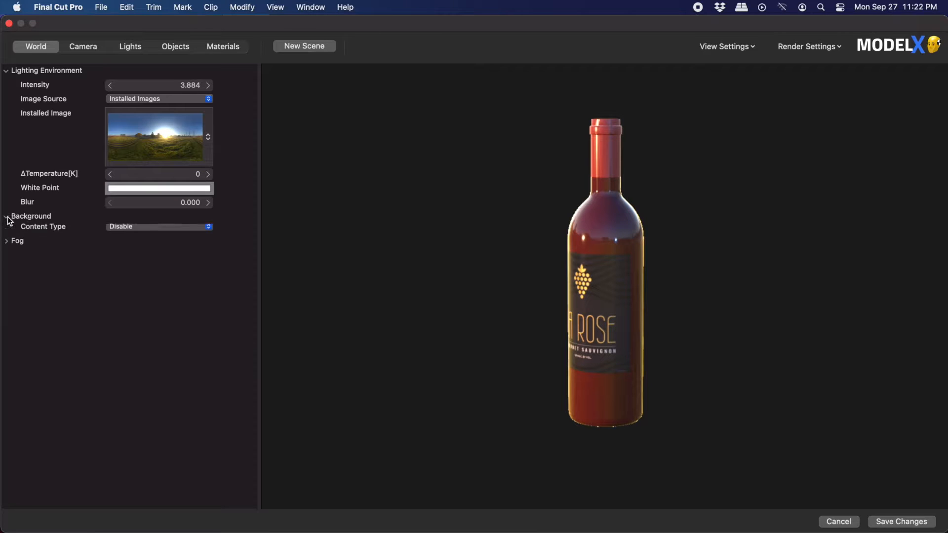
left_click(111, 229)
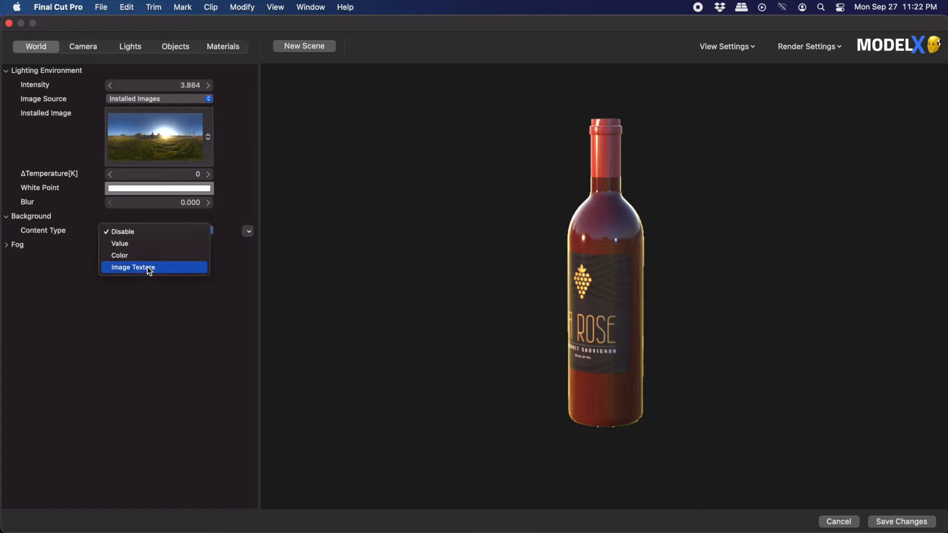
left_click(148, 267)
left_click(167, 256)
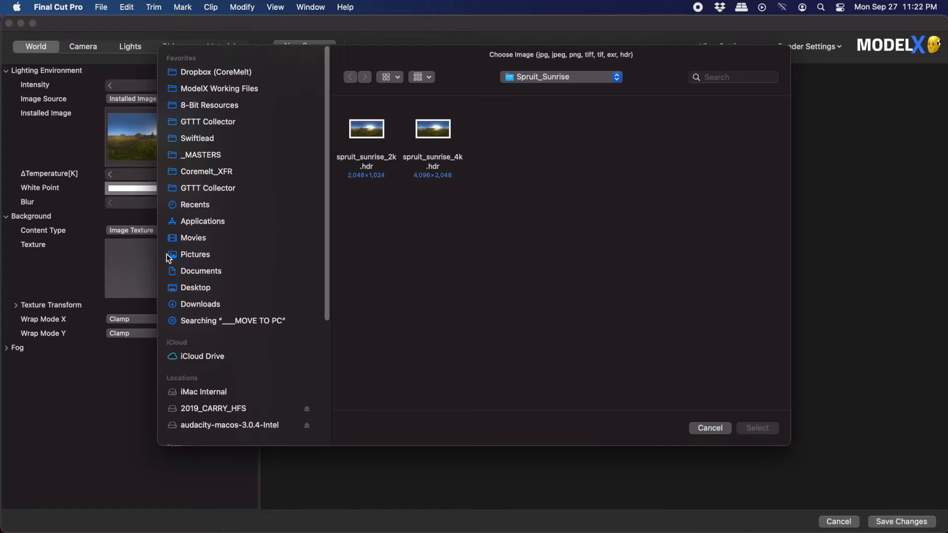
left_click(372, 132)
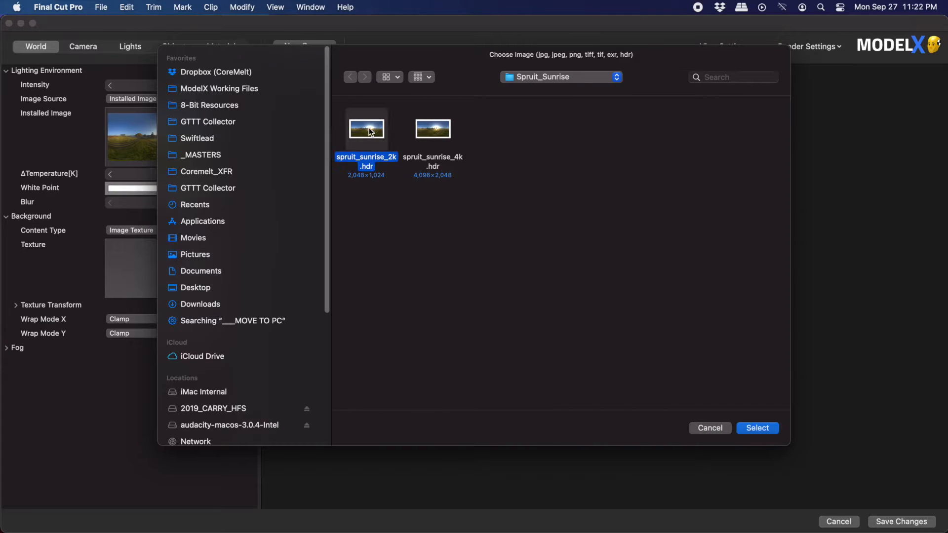
double_click(371, 131)
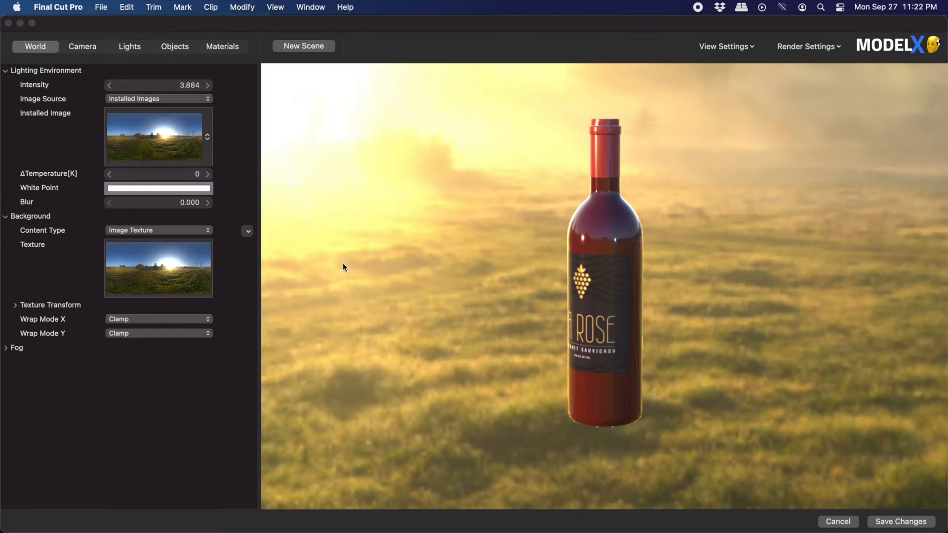
- Orbit around the bottle to examine it against the sunrise background, and review the scene's lights and camera settings
left_click_drag(424, 343, 520, 272)
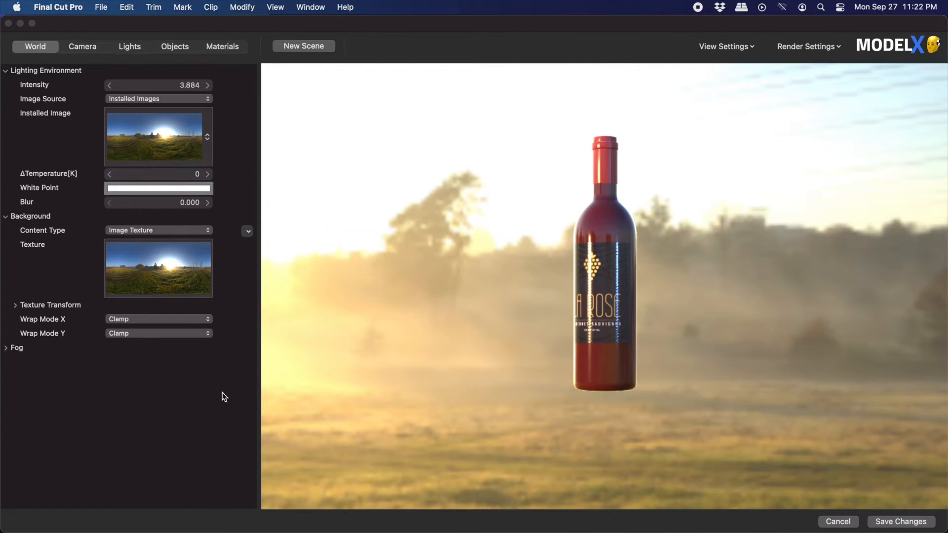
left_click(126, 46)
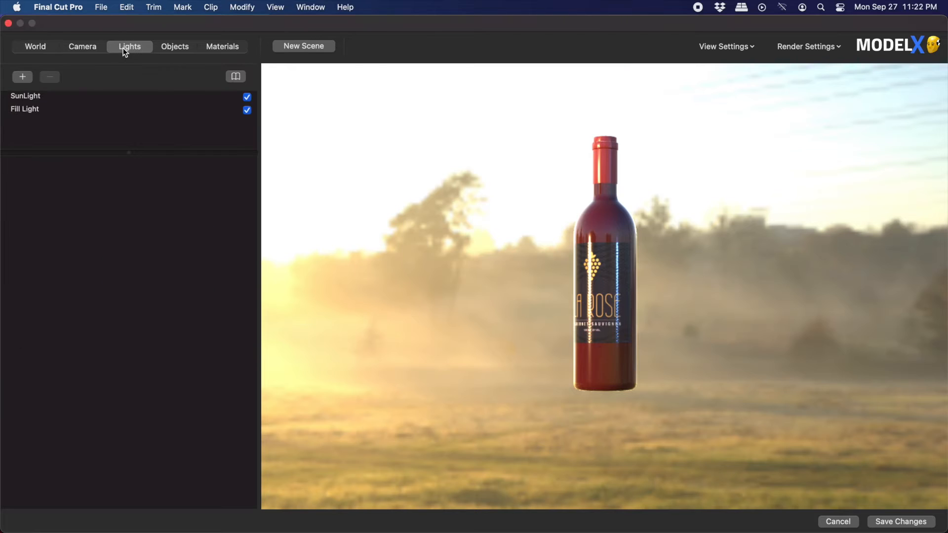
left_click(90, 49)
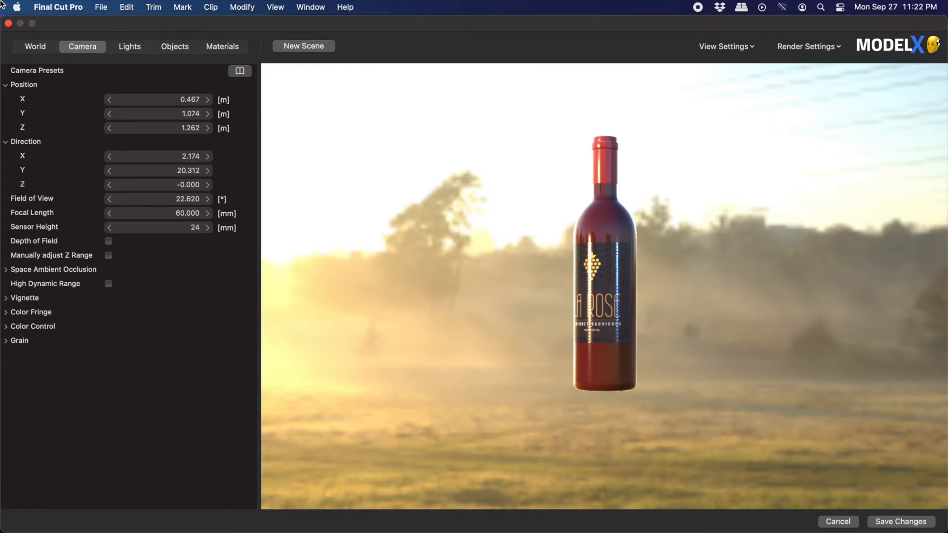
left_click(30, 46)
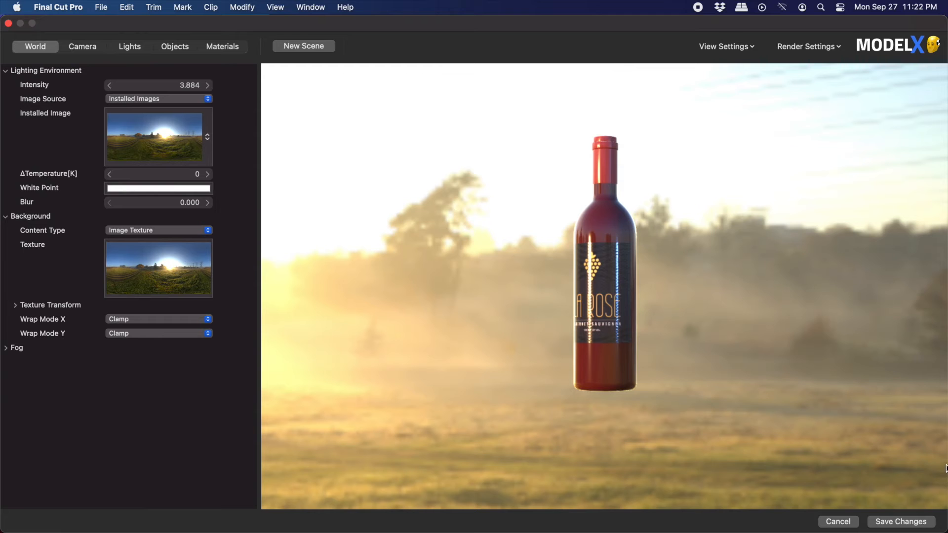